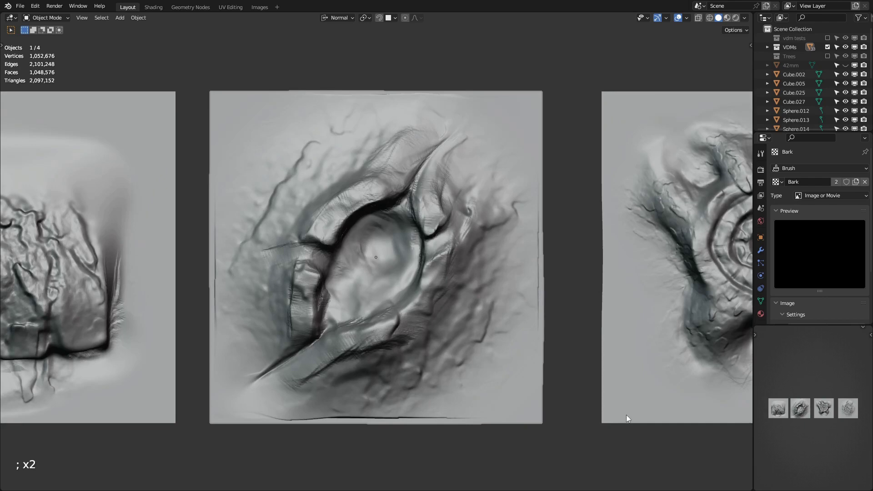
- Browse the eye and spiral texture planes, then project the mesh UVs from the top view
{"action": "key", "text": "semicolon"}
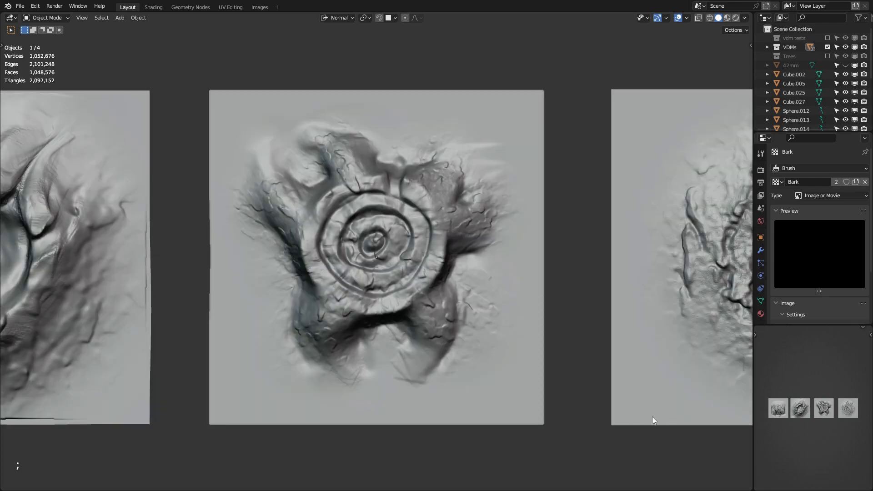
{"action": "key", "text": "semicolon"}
{"action": "key", "text": "a"}
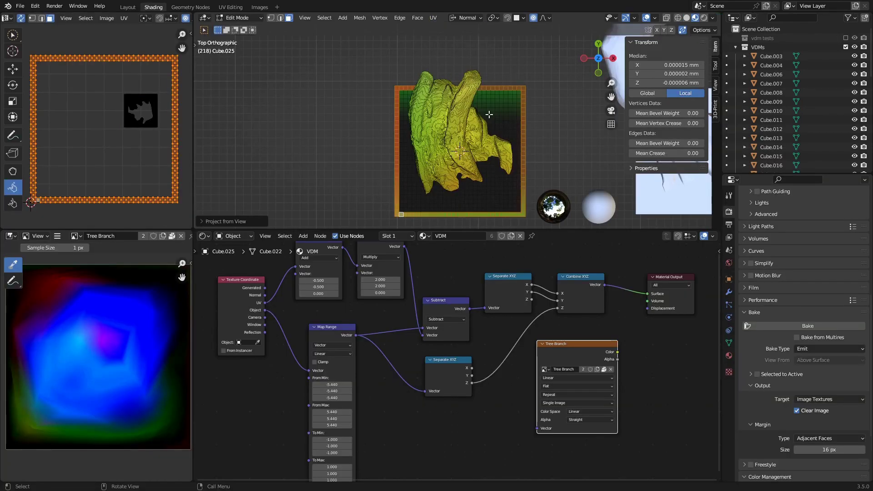
{"action": "key", "text": "u"}
{"action": "left_click", "coordinate": [102, 67]}
- Reopen the UV options, switch sculpting back to Clay Strips and orbit the sculpted tree
{"action": "left_click", "coordinate": [432, 18]}
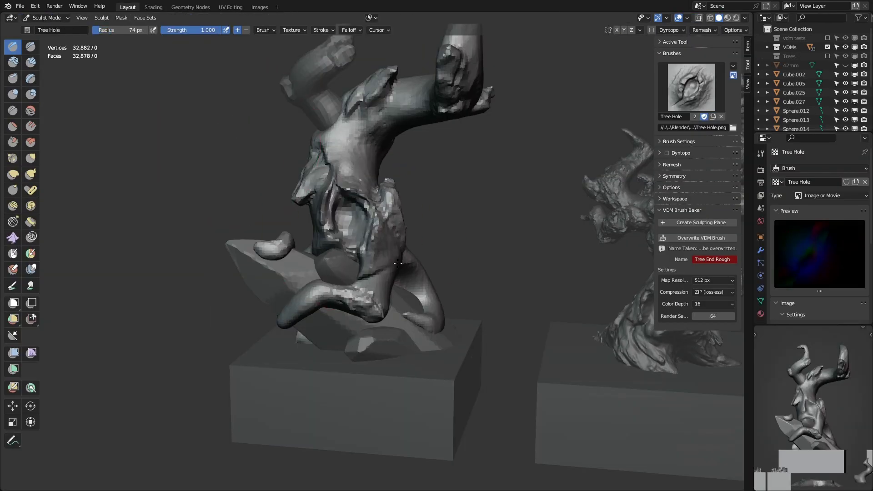
{"action": "key", "text": "c"}
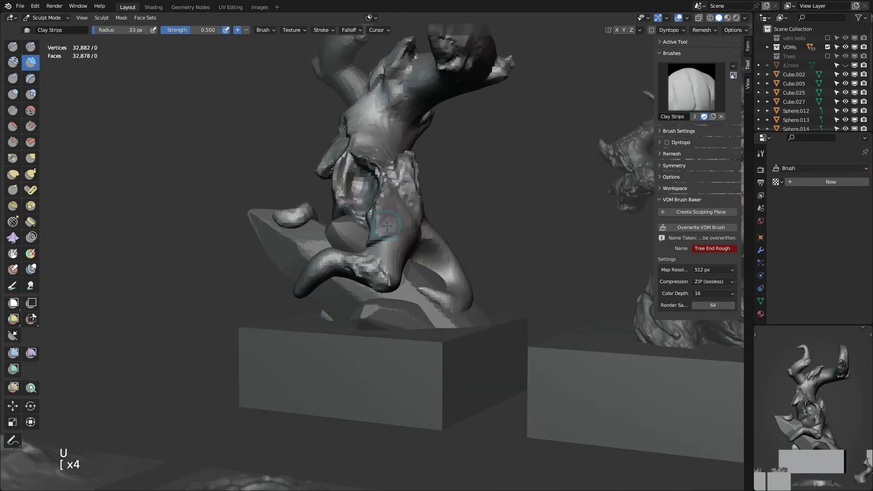
{"action": "middle_click_drag", "start_coordinate": [397, 263], "coordinate": [371, 232]}
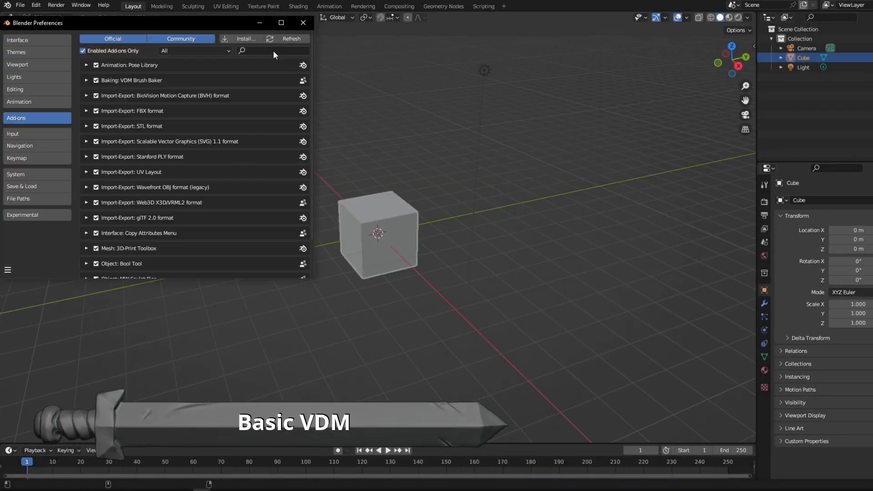
{"action": "type", "text": "vdm"}
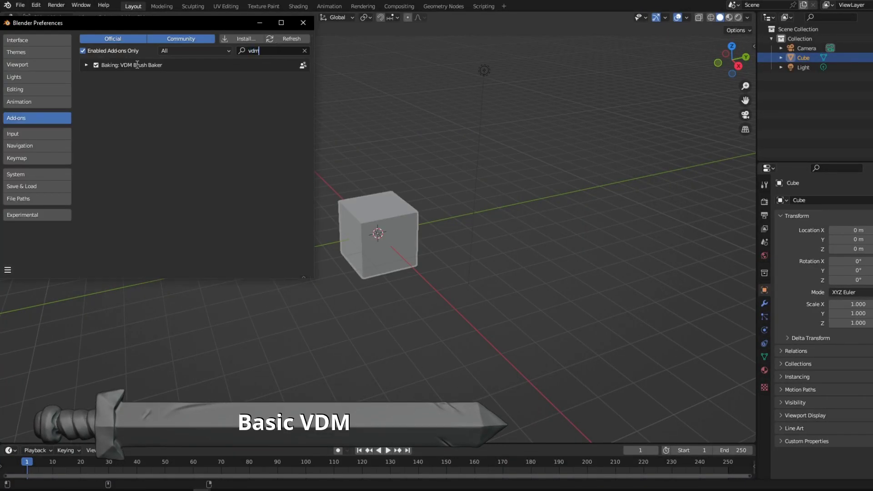
- Check the VDM Brush Baker add-on, test-stamp two trunk columns, undo them, and browse sculpt brushes
{"action": "left_click", "coordinate": [85, 64]}
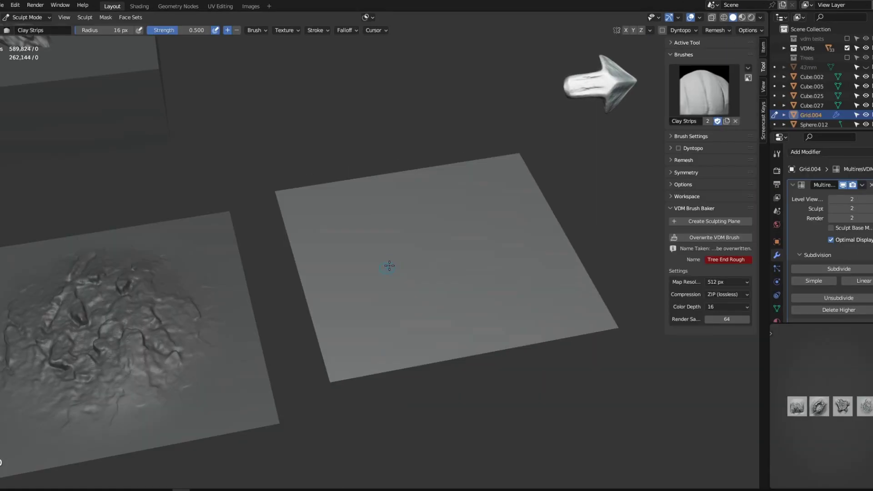
{"action": "mouse_move", "coordinate": [447, 249]}
{"action": "left_mouse_down"}
{"action": "mouse_move", "coordinate": [406, 270]}
{"action": "mouse_move", "coordinate": [402, 320]}
{"action": "left_mouse_up"}
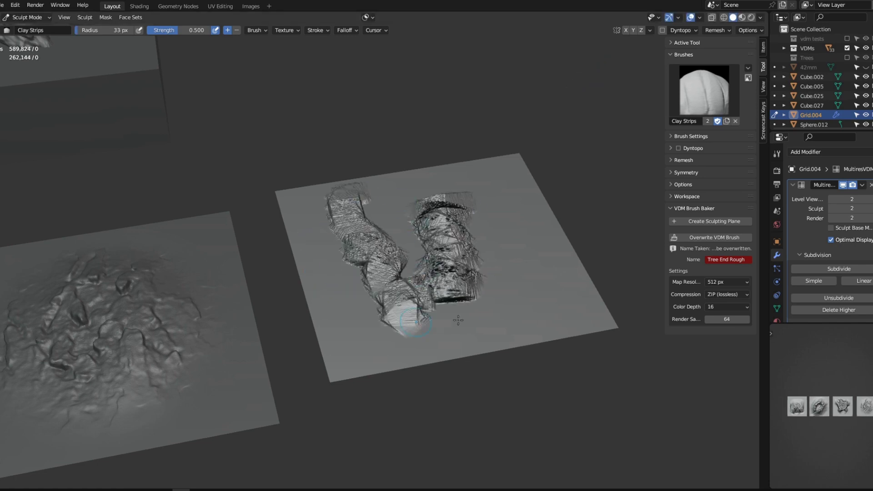
{"action": "mouse_move", "coordinate": [508, 269]}
{"action": "left_mouse_down"}
{"action": "mouse_move", "coordinate": [459, 321]}
{"action": "mouse_move", "coordinate": [495, 342]}
{"action": "left_mouse_up"}
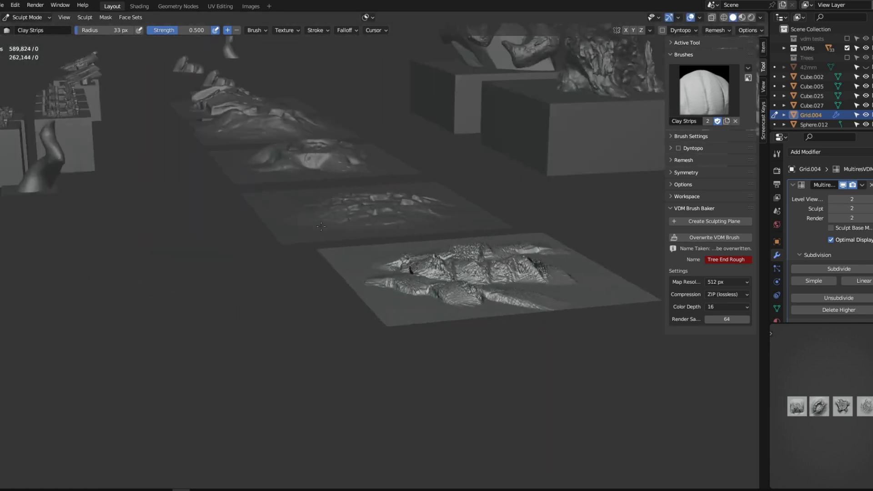
{"action": "key", "text": "ctrl+z"}
{"action": "key", "text": "ctrl+z"}
{"action": "key", "text": "ctrl+z"}
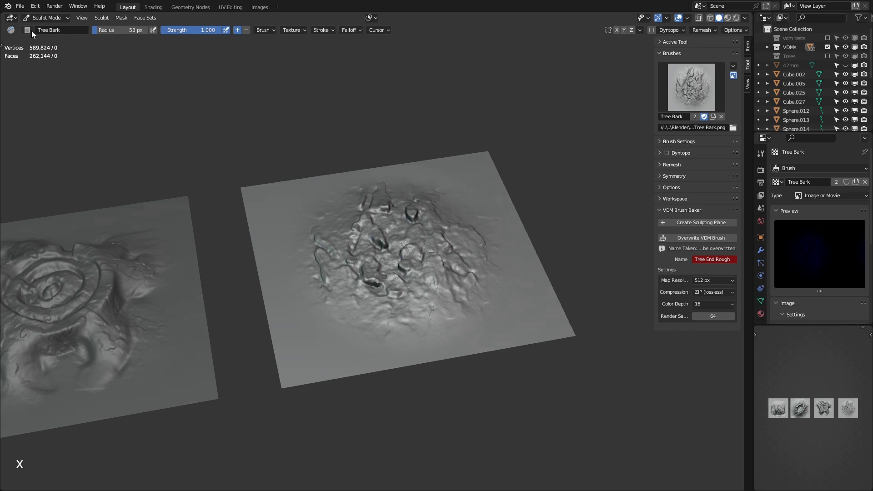
{"action": "left_click", "coordinate": [27, 30]}
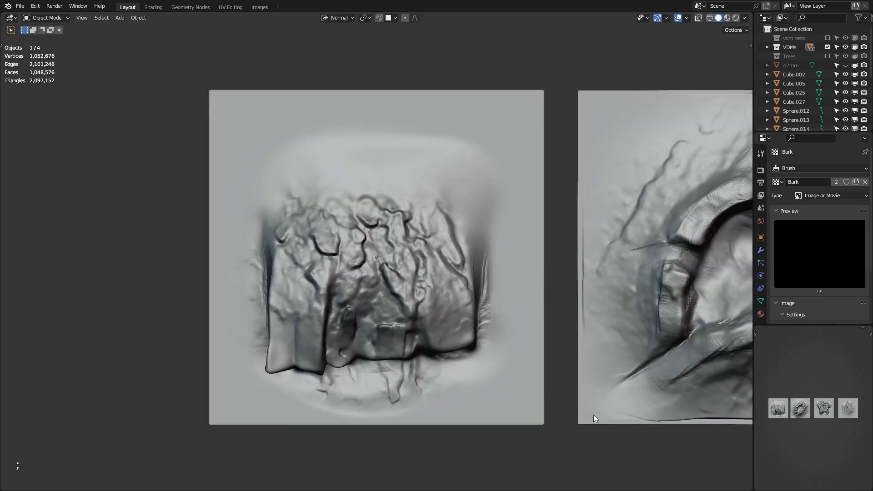
- Step through the texture planes to the spiral one and tilt the view into perspective
{"action": "key", "text": "semicolon"}
{"action": "key", "text": "semicolon"}
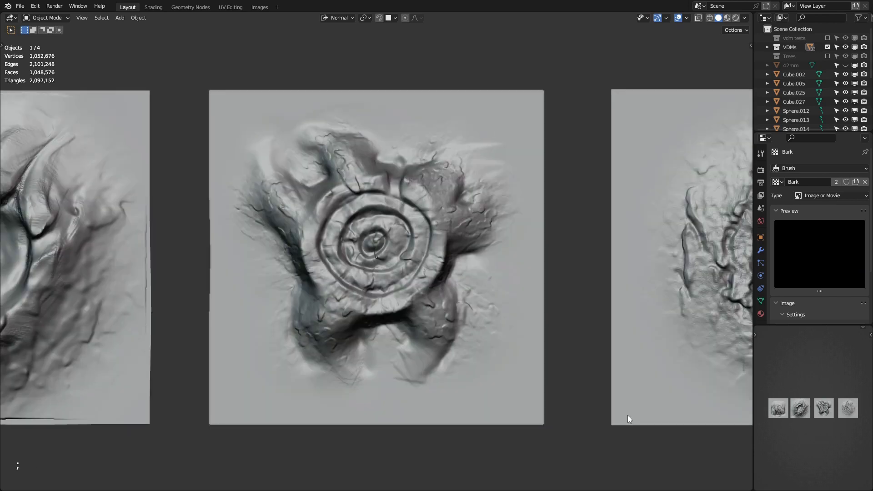
{"action": "key", "text": "semicolon"}
{"action": "mouse_move", "coordinate": [621, 411]}
{"action": "middle_mouse_down"}
{"action": "mouse_move", "coordinate": [559, 339]}
{"action": "mouse_move", "coordinate": [467, 351]}
{"action": "mouse_move", "coordinate": [517, 317]}
{"action": "mouse_move", "coordinate": [502, 308]}
{"action": "mouse_move", "coordinate": [406, 302]}
{"action": "mouse_move", "coordinate": [394, 305]}
{"action": "mouse_move", "coordinate": [388, 339]}
{"action": "mouse_move", "coordinate": [491, 347]}
{"action": "mouse_move", "coordinate": [449, 338]}
{"action": "mouse_move", "coordinate": [424, 298]}
{"action": "mouse_move", "coordinate": [423, 311]}
{"action": "middle_mouse_up"}
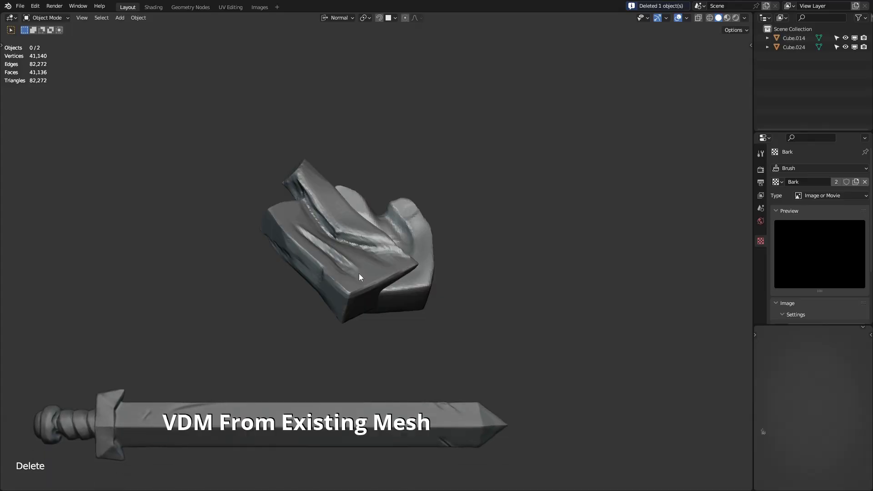
- Add a cube under Cube.014, clear its rotation, move it down and scale it up
{"action": "left_click", "coordinate": [359, 274]}
{"action": "key", "text": "f"}
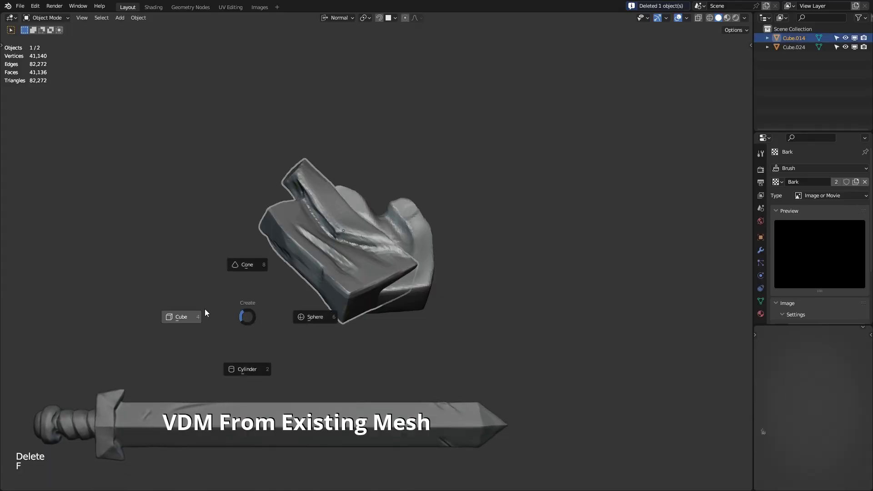
{"action": "left_click", "coordinate": [205, 309]}
{"action": "key", "text": "alt+r"}
{"action": "key", "text": "g"}
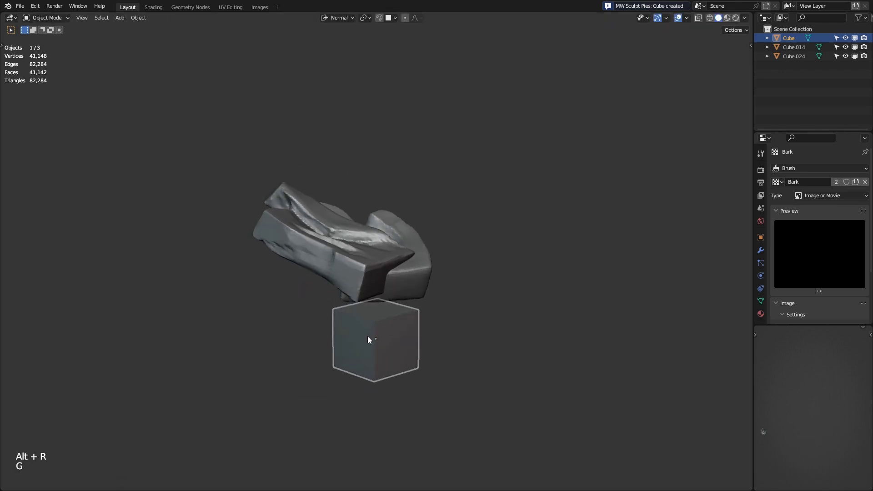
{"action": "key", "text": "s"}
{"action": "left_click", "coordinate": [435, 273]}
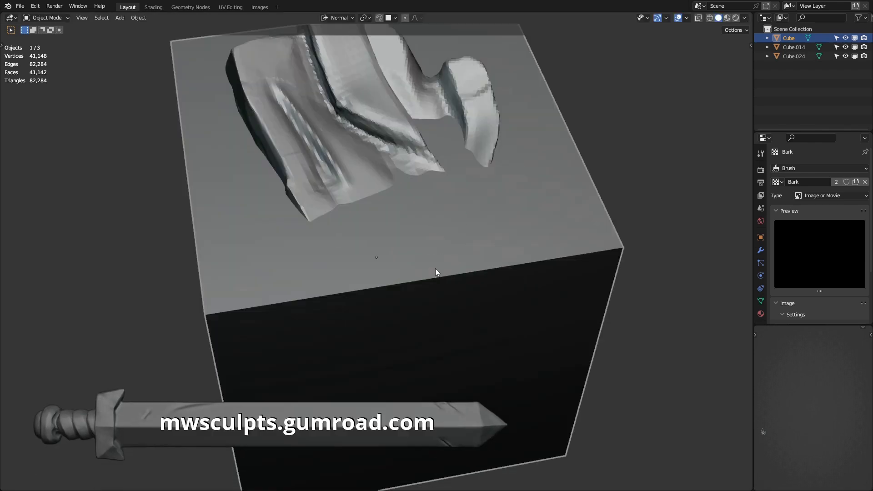
{"action": "scroll", "coordinate": [435, 271], "scroll_direction": "down", "scroll_amount": 2}
{"action": "scroll", "coordinate": [436, 272], "scroll_direction": "down", "scroll_amount": 2}
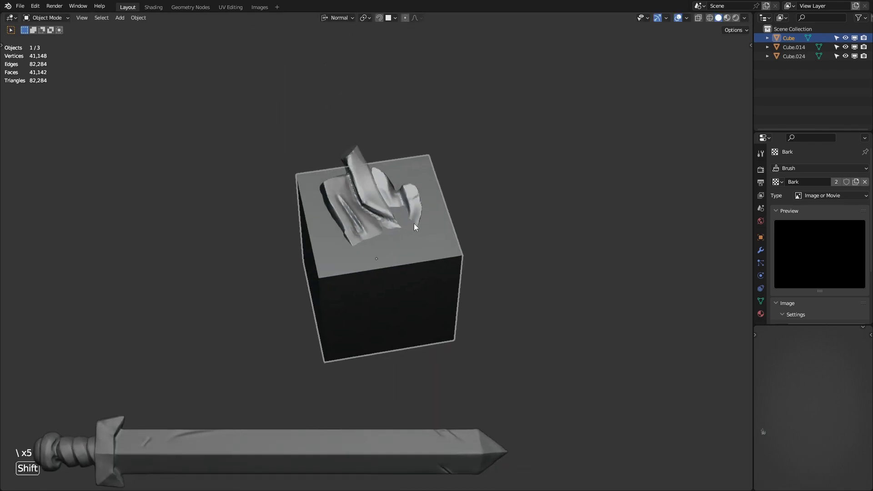
{"action": "mouse_move", "coordinate": [414, 223]}
{"action": "middle_mouse_down"}
{"action": "mouse_move", "coordinate": [422, 292]}
{"action": "mouse_move", "coordinate": [449, 239]}
{"action": "middle_mouse_up"}
{"action": "scroll", "coordinate": [421, 287], "scroll_direction": "up", "scroll_amount": 2}
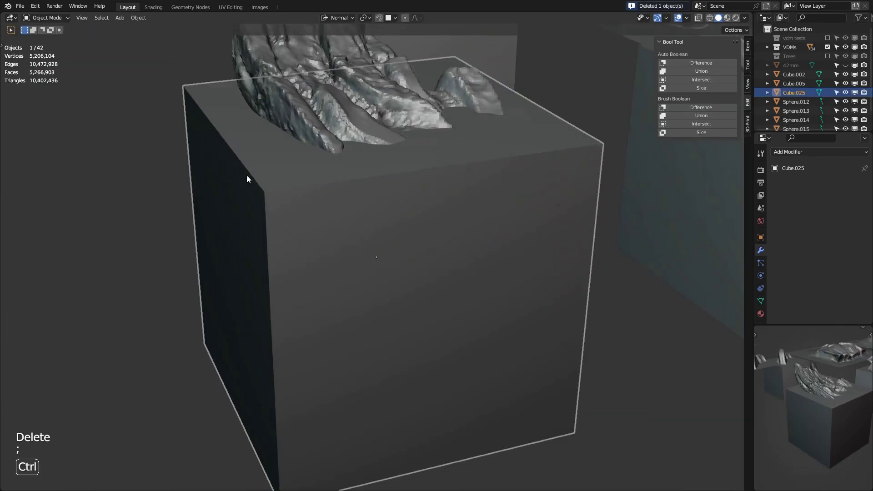
- Set Mean Crease to 1 on all the cube's edges in Edit Mode
{"action": "key", "text": "Tab"}
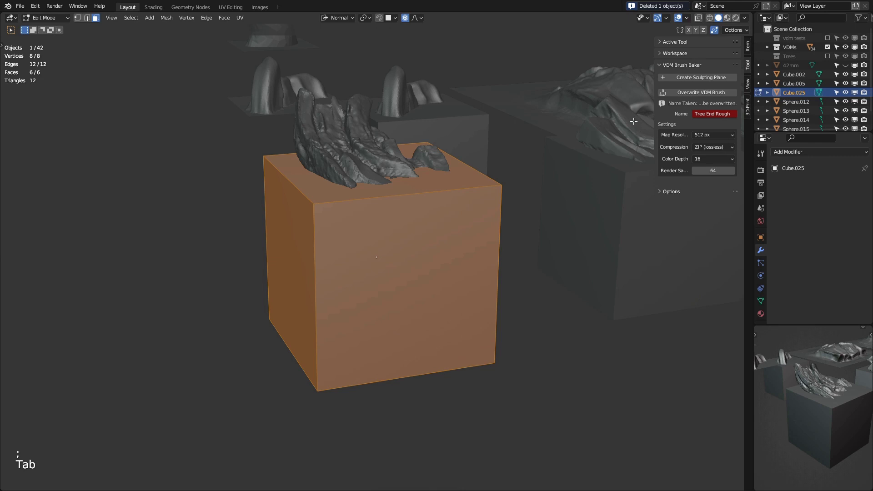
{"action": "left_click", "coordinate": [749, 47]}
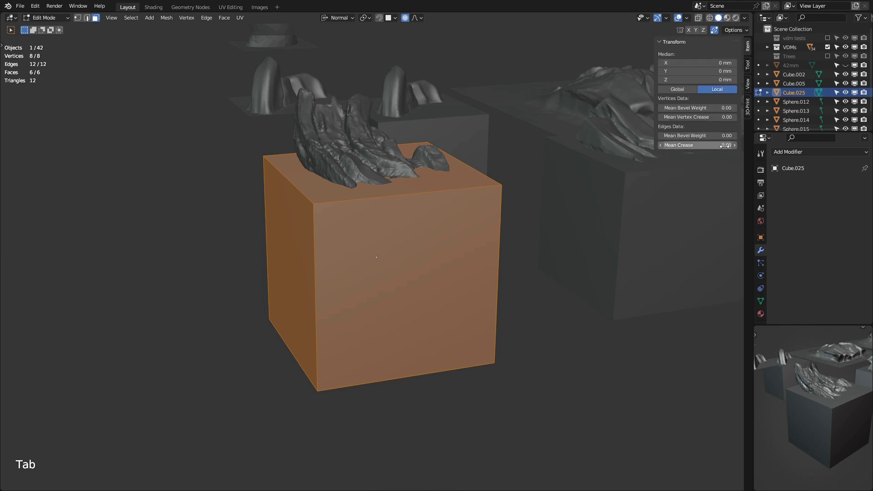
{"action": "type", "text": "1"}
{"action": "key", "text": "Return"}
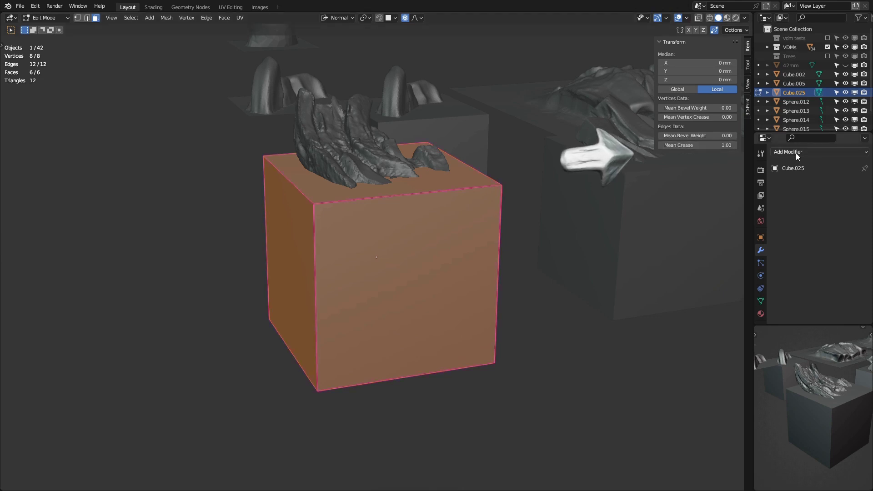
- Add a Subdivision Surface modifier, apply it, and inspect the dense mesh in Edit Mode
{"action": "left_click", "coordinate": [796, 153]}
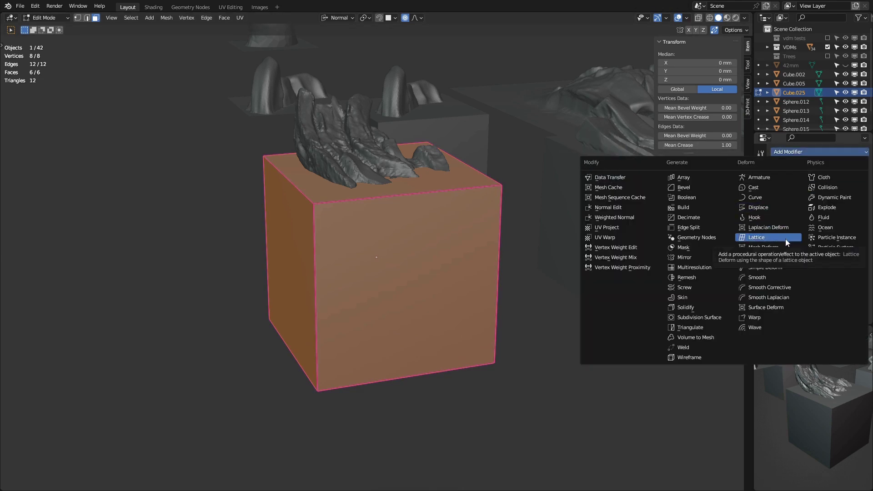
{"action": "left_click", "coordinate": [703, 317]}
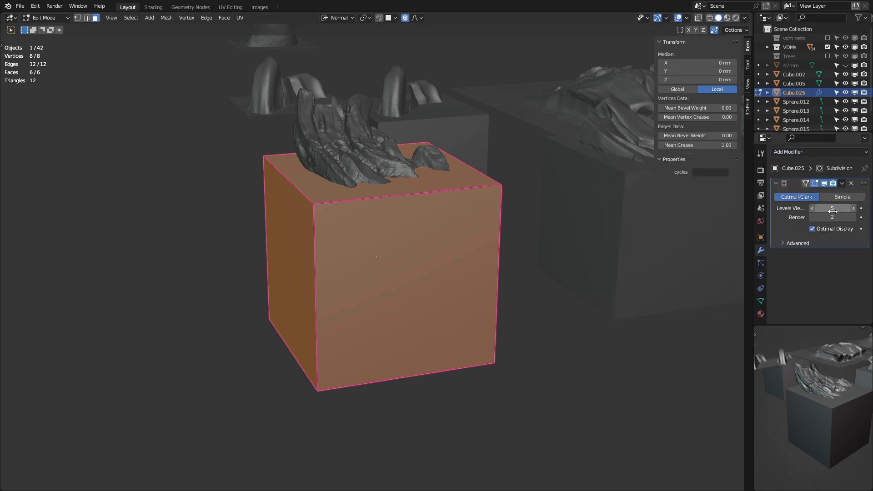
{"action": "key", "text": "Escape"}
{"action": "key", "text": "Tab"}
{"action": "left_click", "coordinate": [843, 184]}
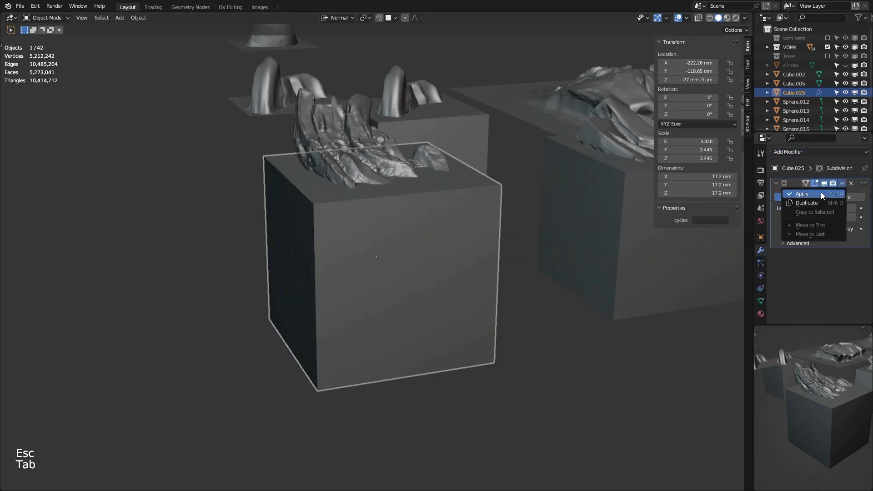
{"action": "left_click", "coordinate": [822, 196]}
{"action": "key", "text": "Tab"}
{"action": "mouse_move", "coordinate": [316, 164]}
{"action": "middle_mouse_down"}
{"action": "mouse_move", "coordinate": [321, 205]}
{"action": "mouse_move", "coordinate": [400, 168]}
{"action": "middle_mouse_up"}
{"action": "scroll", "coordinate": [326, 205], "scroll_direction": "up", "scroll_amount": 3}
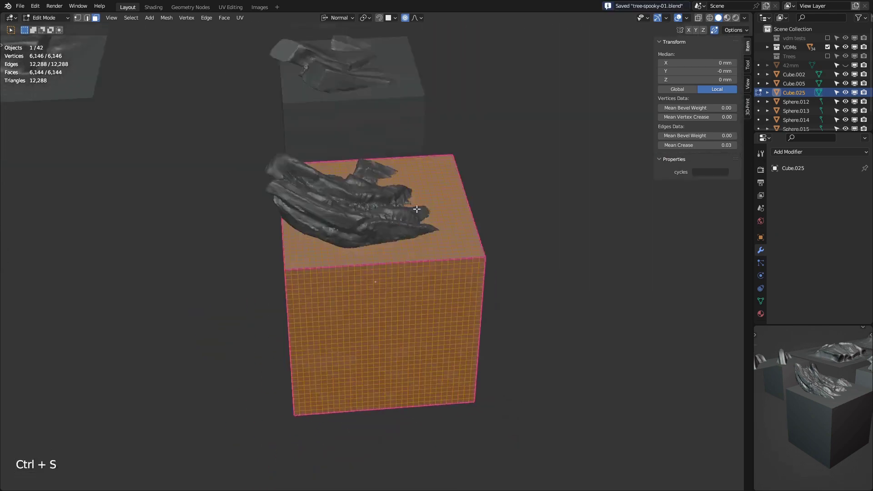
{"action": "key", "text": "Tab"}
{"action": "key", "text": "Tab"}
- Merge the sculpted trunk piece into the cube as one mesh with the boolean options
{"action": "left_click", "coordinate": [358, 216]}
{"action": "left_click", "coordinate": [472, 237], "text": "shift"}
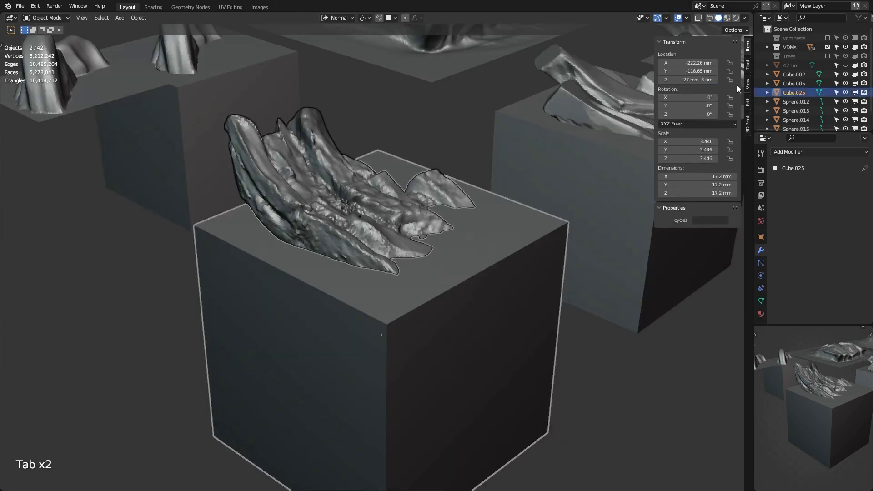
{"action": "left_click", "coordinate": [747, 103]}
{"action": "left_click", "coordinate": [701, 71]}
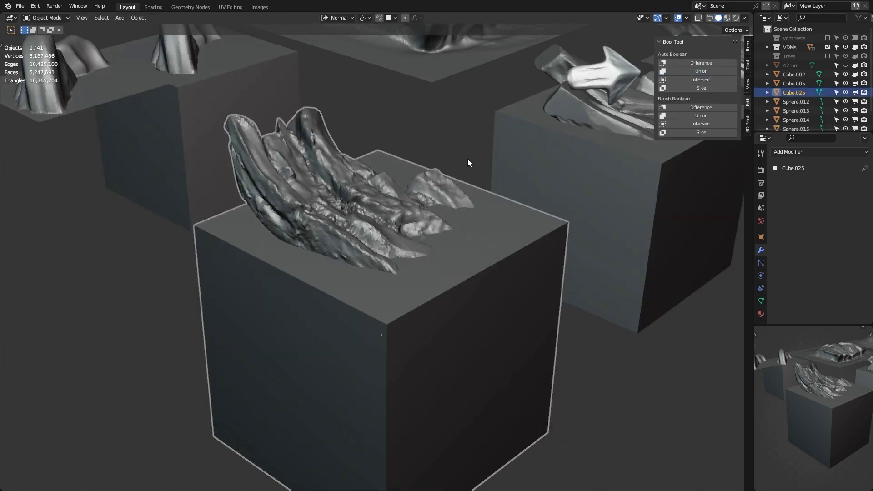
{"action": "mouse_move", "coordinate": [467, 159]}
{"action": "middle_mouse_down"}
{"action": "mouse_move", "coordinate": [471, 181]}
{"action": "mouse_move", "coordinate": [456, 184]}
{"action": "middle_mouse_up"}
- In Edit Mode, try selecting the left, top and right border face loops, then clear them
{"action": "key", "text": "Tab"}
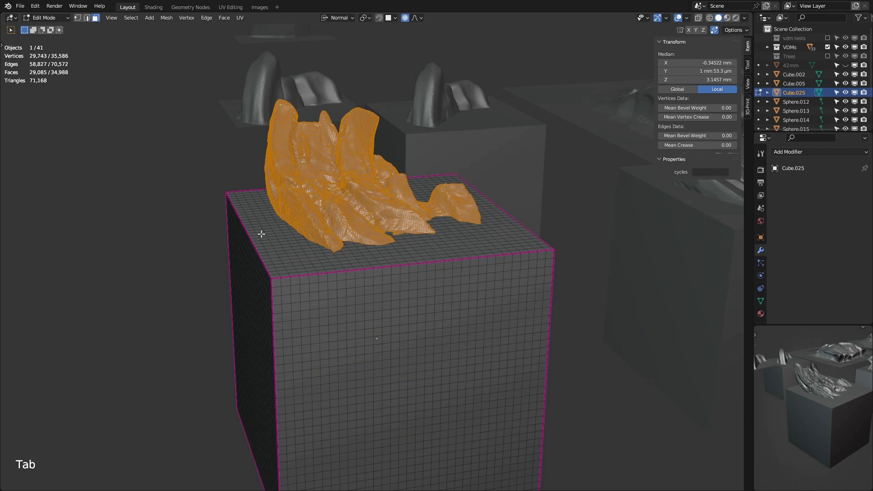
{"action": "left_click", "coordinate": [271, 276]}
{"action": "middle_click_drag", "start_coordinate": [271, 275], "coordinate": [275, 276]}
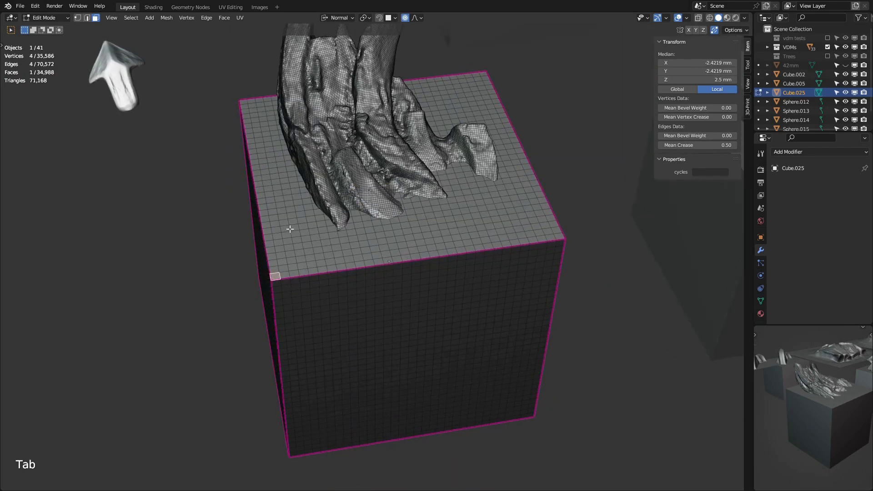
{"action": "left_click", "coordinate": [274, 275], "text": "alt+shift"}
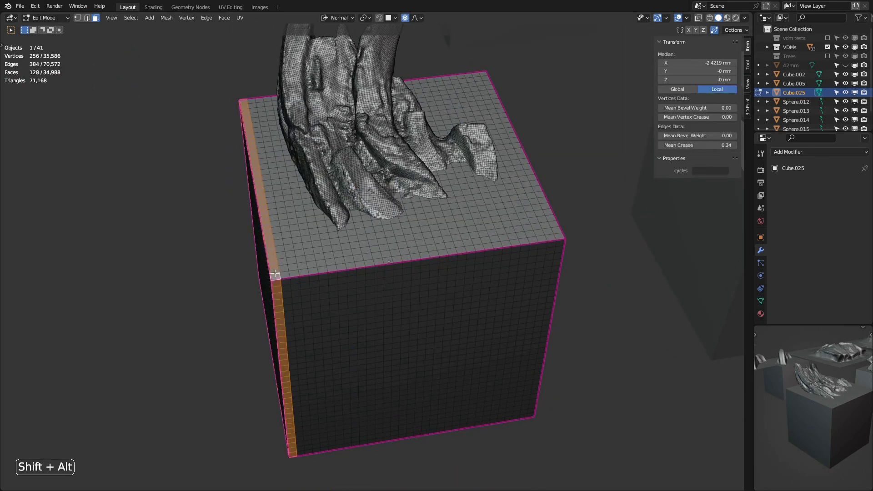
{"action": "left_click", "coordinate": [287, 273], "text": "alt+shift"}
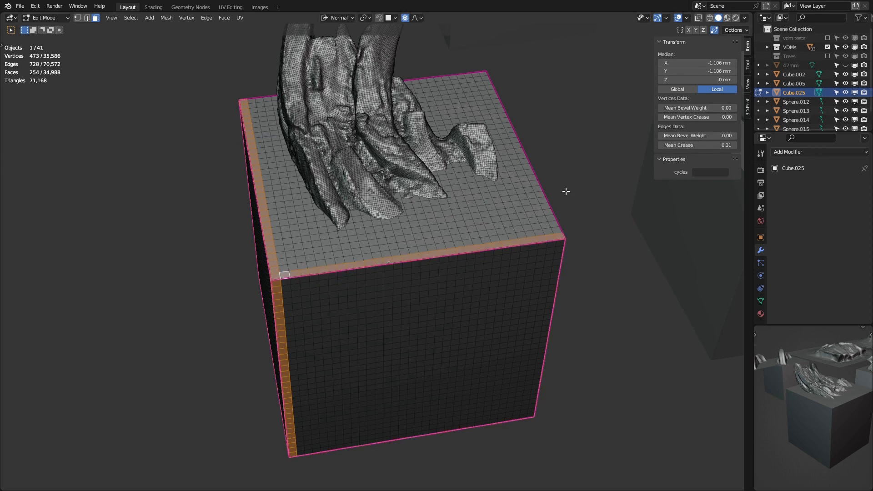
{"action": "left_click", "coordinate": [556, 227], "text": "alt+shift"}
{"action": "key", "text": "Tab"}
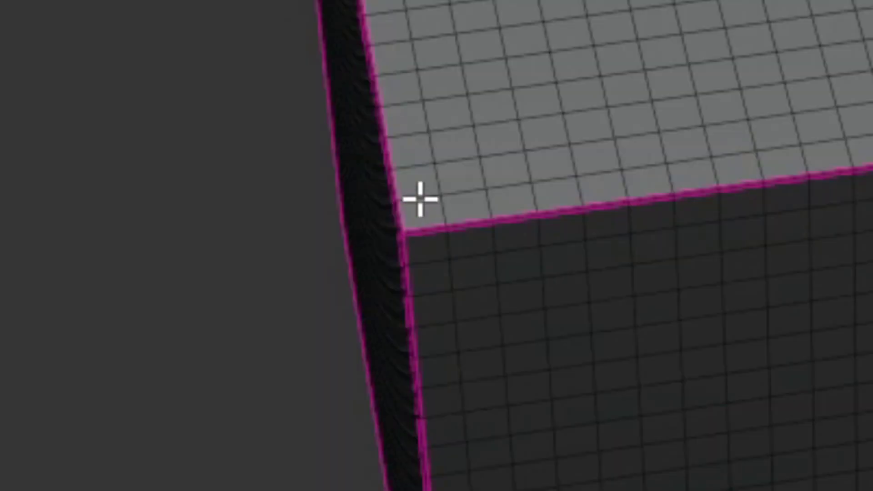
- Select the left, top and right border face loops, delete those faces, and save
{"action": "left_click", "coordinate": [277, 270], "text": "alt+shift"}
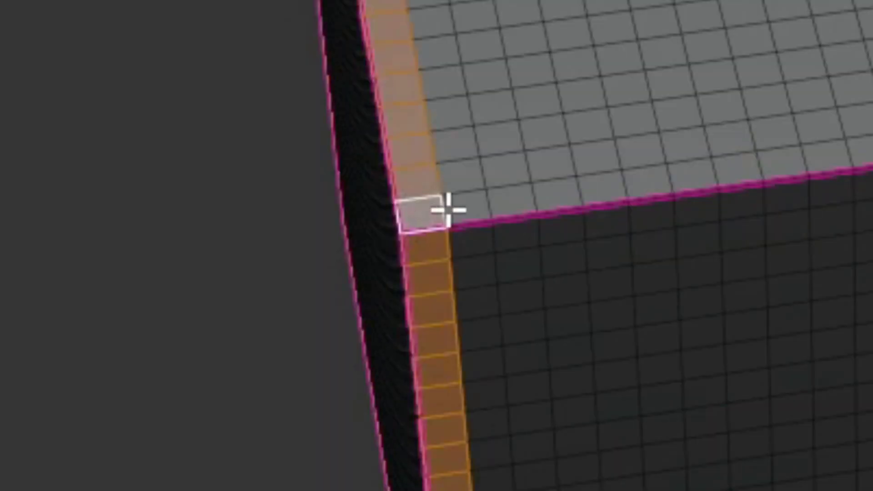
{"action": "left_click", "coordinate": [479, 201], "text": "alt+shift"}
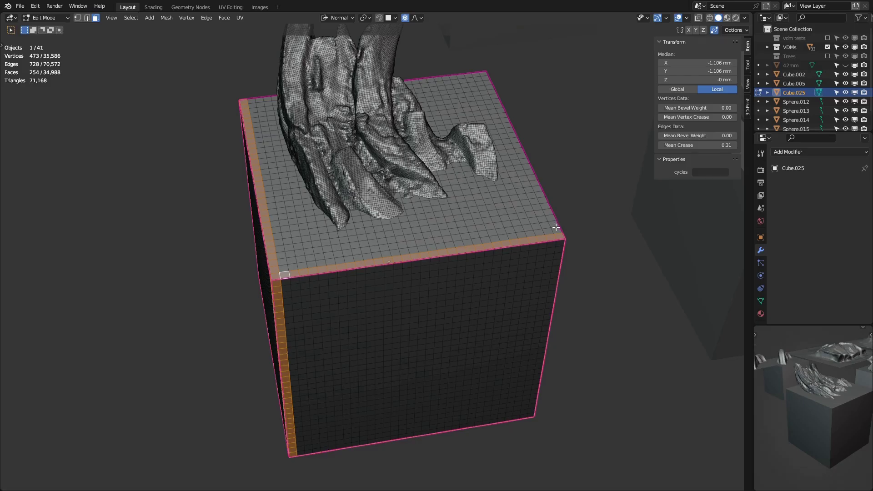
{"action": "left_click", "coordinate": [555, 227], "text": "alt+shift"}
{"action": "key", "text": "Delete"}
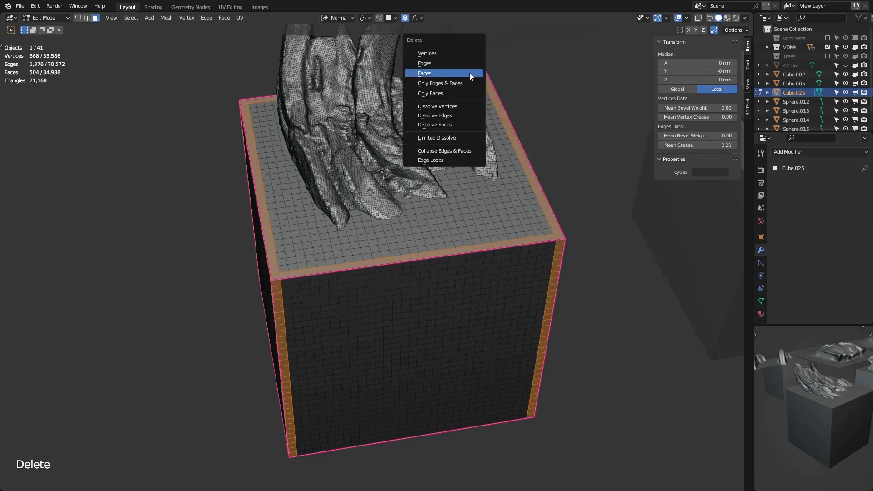
{"action": "left_click", "coordinate": [470, 73]}
{"action": "key", "text": "ctrl+s"}
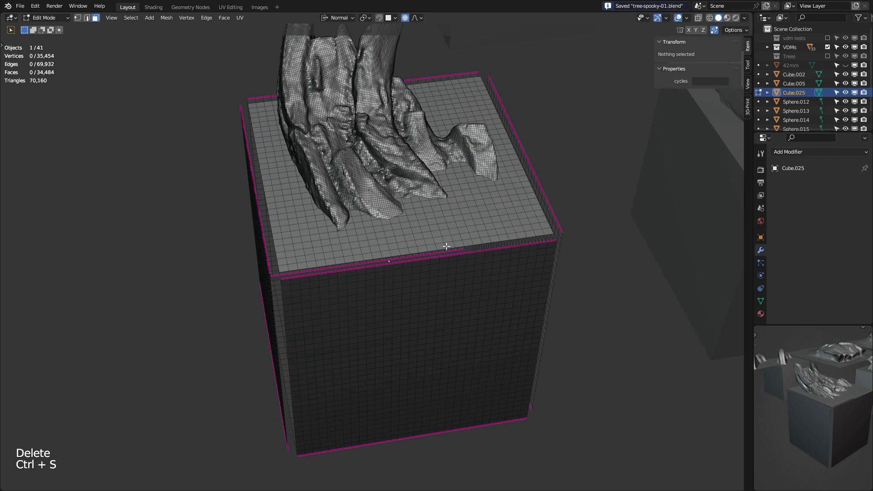
- Select all linked side faces of the cube and delete them, leaving the top plane
{"action": "key", "text": "l"}
{"action": "middle_click_drag", "start_coordinate": [461, 306], "coordinate": [505, 230]}
{"action": "key", "text": "l"}
{"action": "mouse_move", "coordinate": [668, 237]}
{"action": "middle_mouse_down"}
{"action": "mouse_move", "coordinate": [667, 209]}
{"action": "mouse_move", "coordinate": [614, 286]}
{"action": "mouse_move", "coordinate": [568, 310]}
{"action": "mouse_move", "coordinate": [539, 350]}
{"action": "mouse_move", "coordinate": [487, 308]}
{"action": "mouse_move", "coordinate": [348, 372]}
{"action": "middle_mouse_up"}
{"action": "key", "text": "l"}
{"action": "key", "text": "shift+ctrl+z"}
{"action": "key", "text": "ctrl+z"}
{"action": "key", "text": "l"}
{"action": "key", "text": "l"}
{"action": "key", "text": "l"}
{"action": "key", "text": "Delete"}
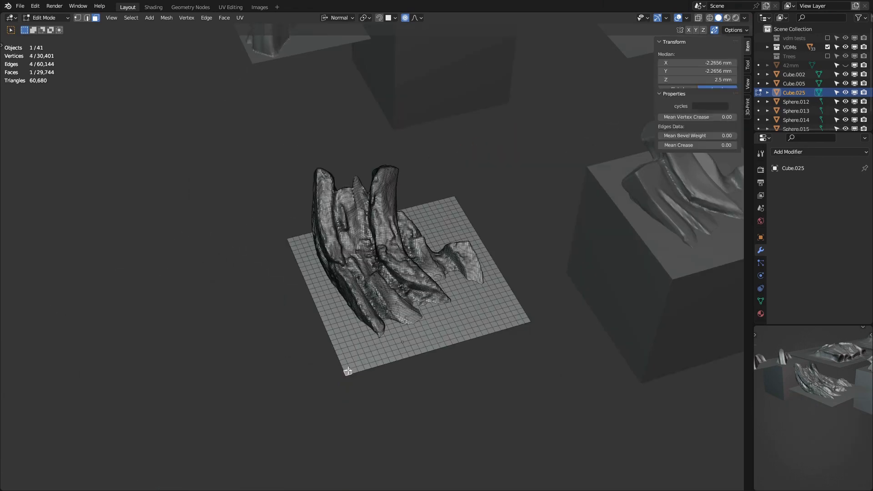
- Select the plane's border edges, snap the 3D cursor to them, and save
{"action": "left_click", "coordinate": [292, 241], "text": "ctrl+shift"}
{"action": "left_click", "coordinate": [453, 199], "text": "ctrl+shift"}
{"action": "left_click", "coordinate": [527, 320], "text": "ctrl+shift"}
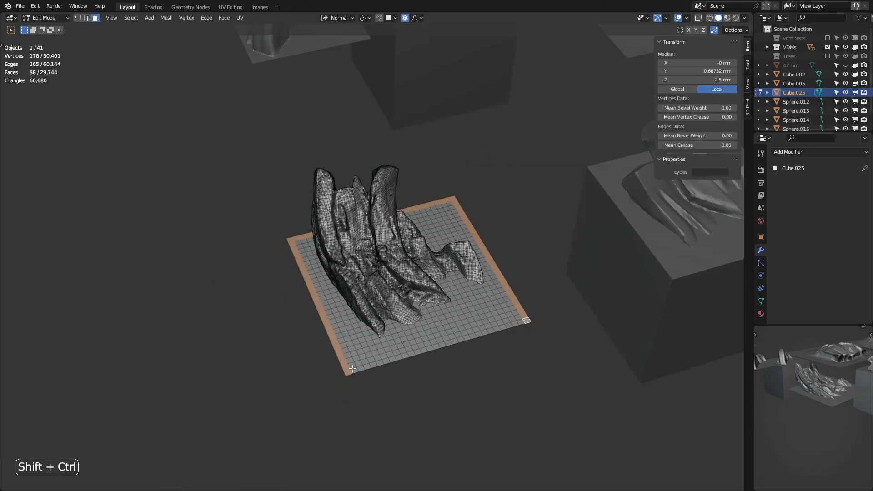
{"action": "left_click", "coordinate": [352, 368], "text": "ctrl+shift"}
{"action": "key", "text": "shift+s"}
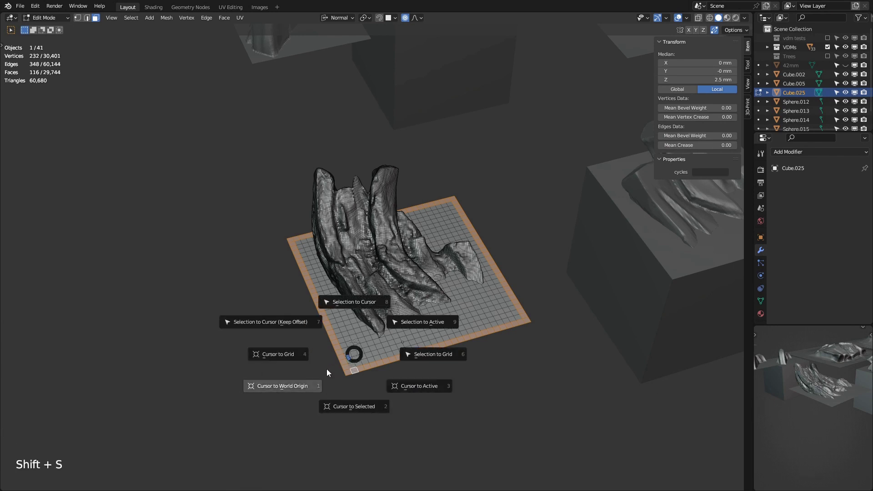
{"action": "left_click", "coordinate": [343, 407]}
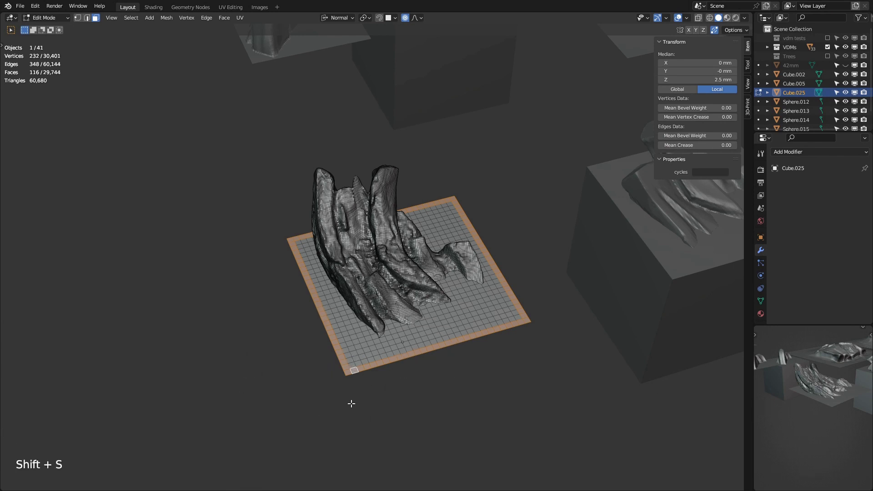
{"action": "key", "text": "ctrl+s"}
- Set the plane's origin to the 3D cursor in Object Mode and save
{"action": "key", "text": "Tab"}
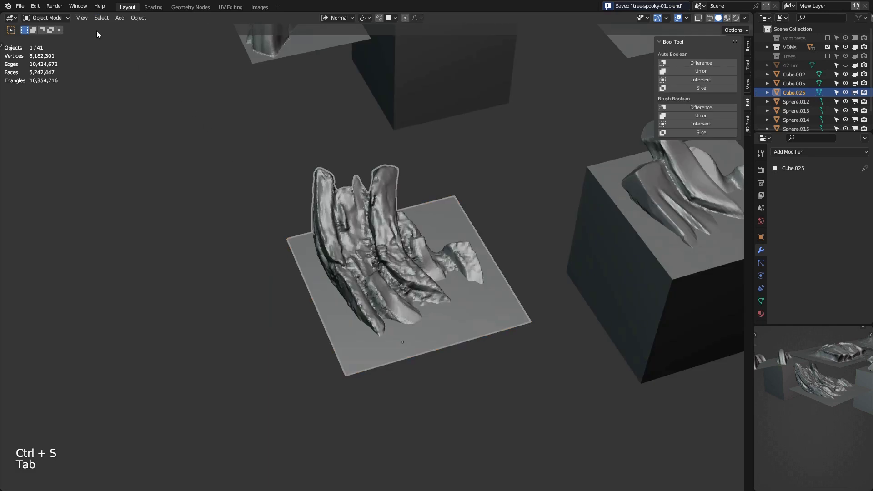
{"action": "left_click", "coordinate": [142, 19]}
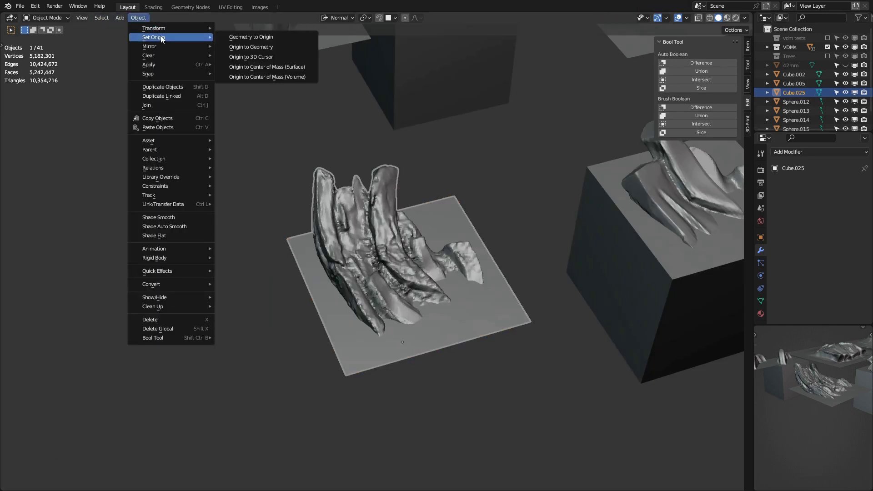
{"action": "mouse_move", "coordinate": [154, 37]}
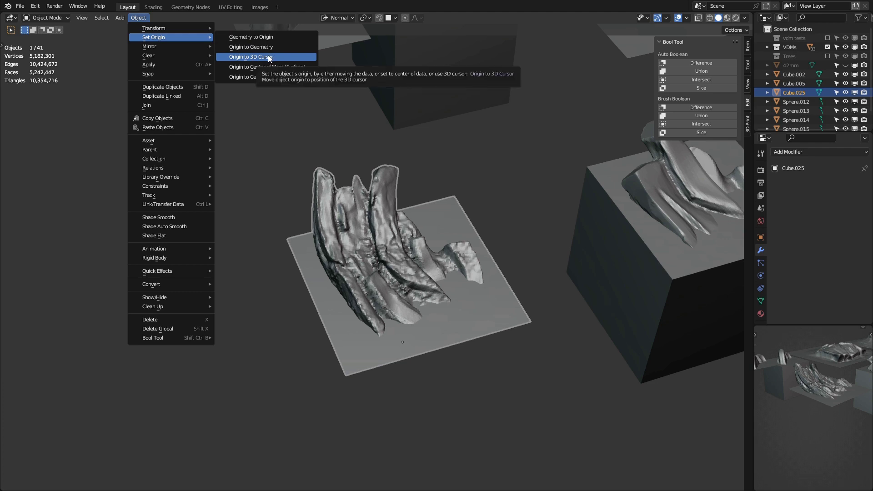
{"action": "key", "text": "ctrl+s"}
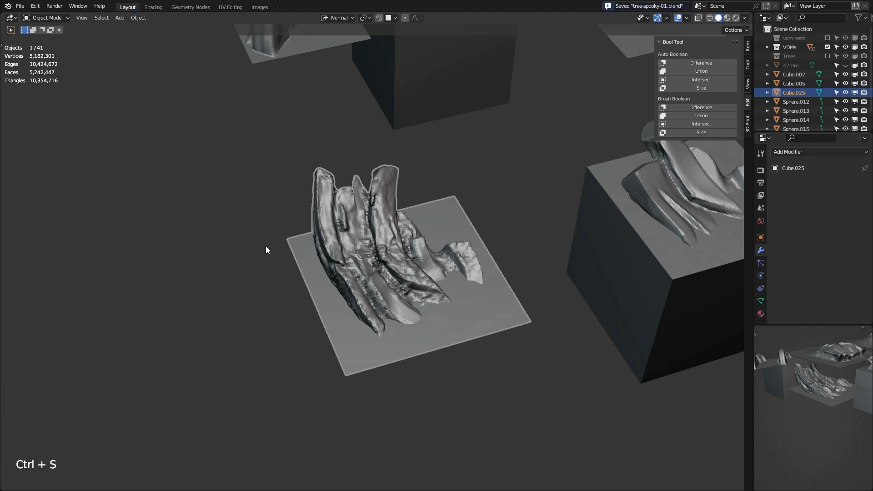
- Assign the VDM material to the plane in the Shading workspace
{"action": "left_click", "coordinate": [147, 8]}
{"action": "middle_click_drag", "start_coordinate": [323, 168], "coordinate": [423, 152]}
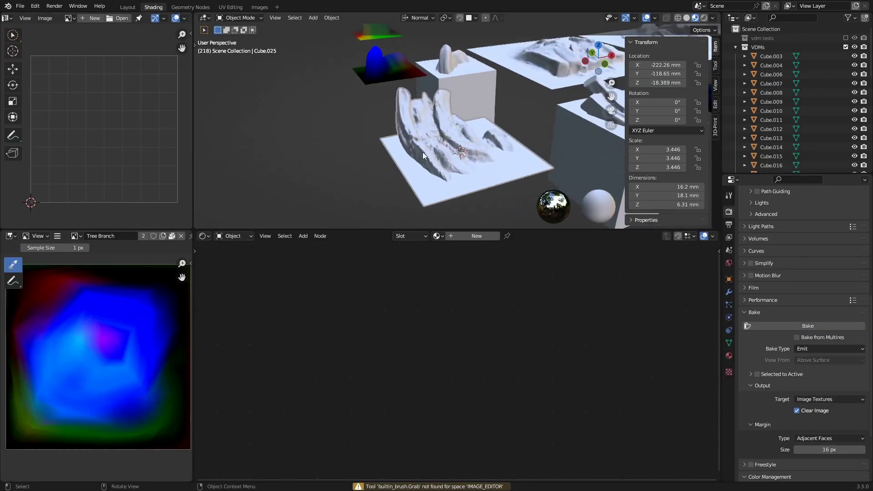
{"action": "left_click", "coordinate": [437, 235]}
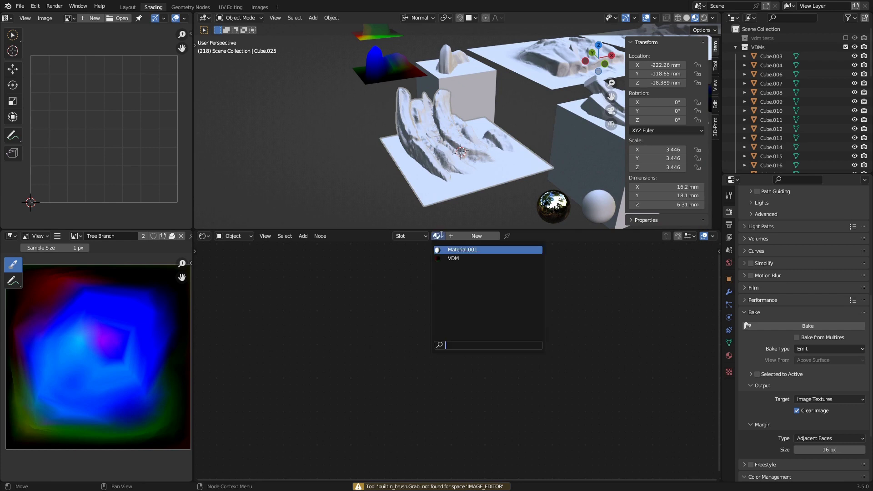
{"action": "left_click", "coordinate": [451, 259]}
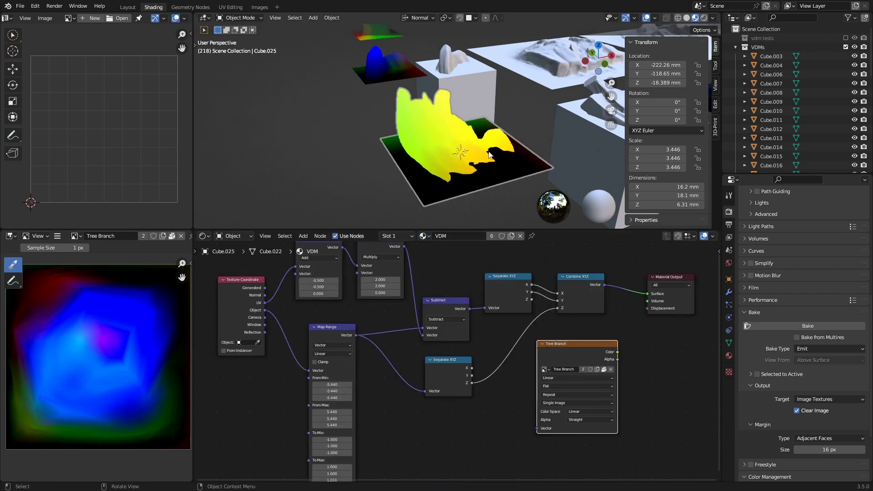
- Select the whole plane and project its UVs from the top view
{"action": "key", "text": "Tab"}
{"action": "left_click", "coordinate": [418, 214]}
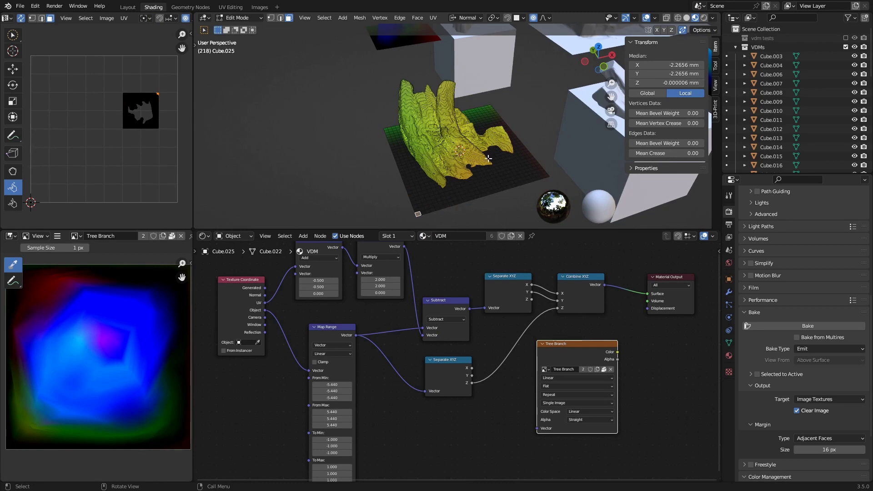
{"action": "key", "text": "ctrl+l"}
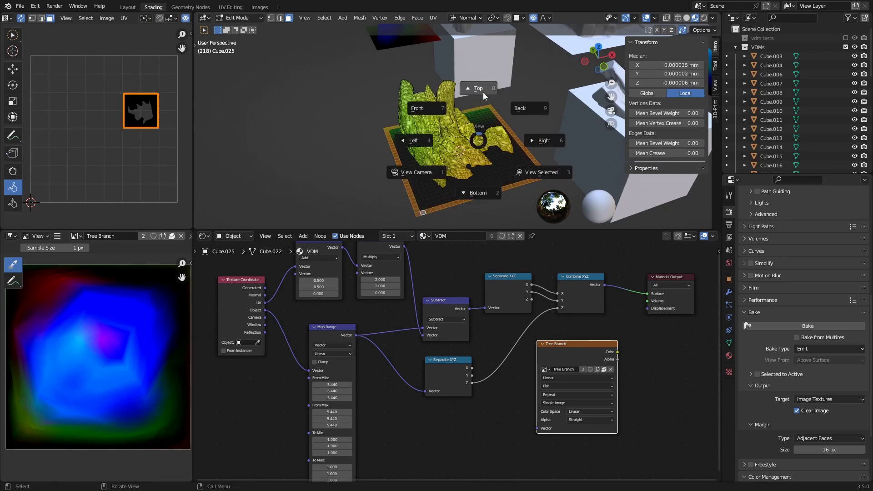
{"action": "left_click", "coordinate": [486, 98]}
{"action": "left_click", "coordinate": [434, 19]}
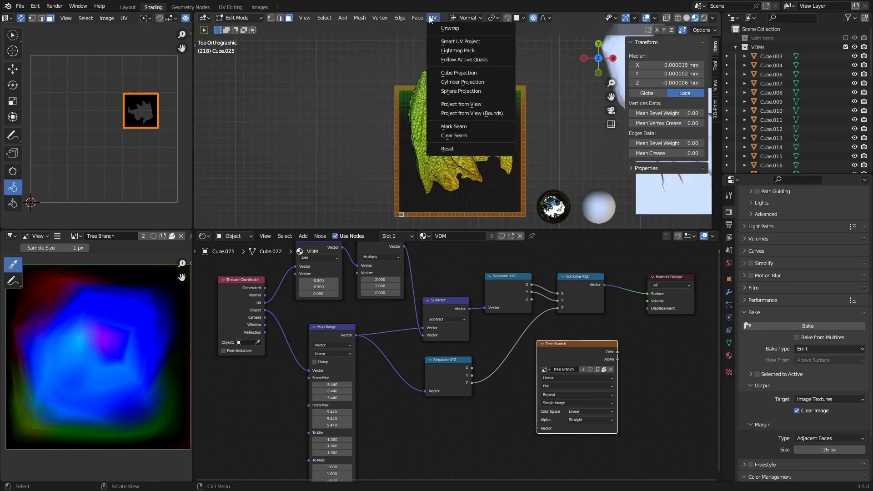
{"action": "left_click", "coordinate": [489, 113]}
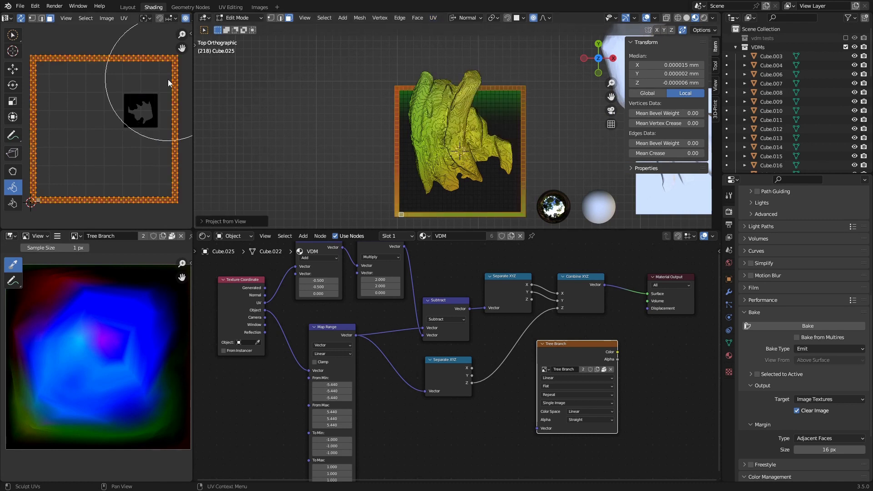
- Pin the projected UVs, then select everything and run Unwrap
{"action": "right_click", "coordinate": [91, 64]}
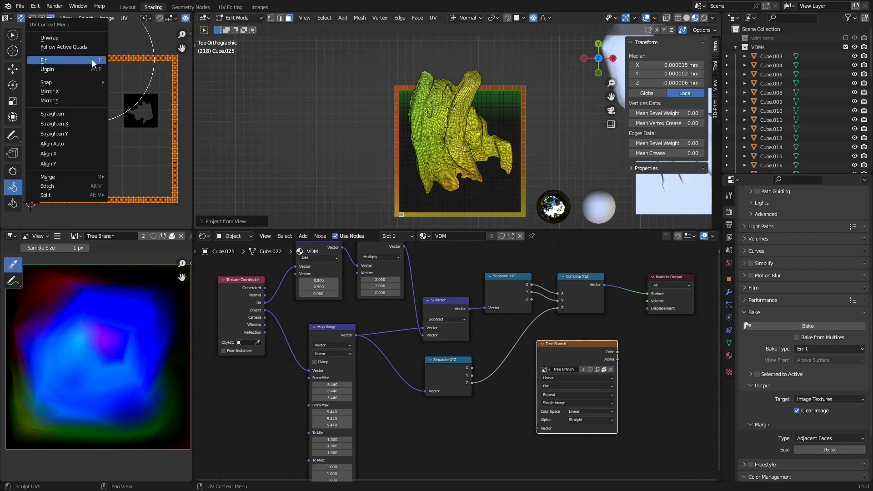
{"action": "left_click", "coordinate": [67, 60]}
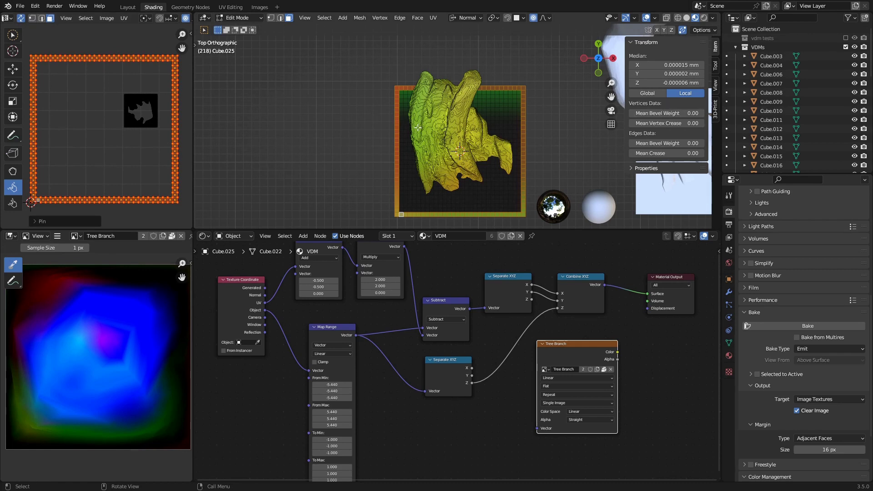
{"action": "key", "text": "a"}
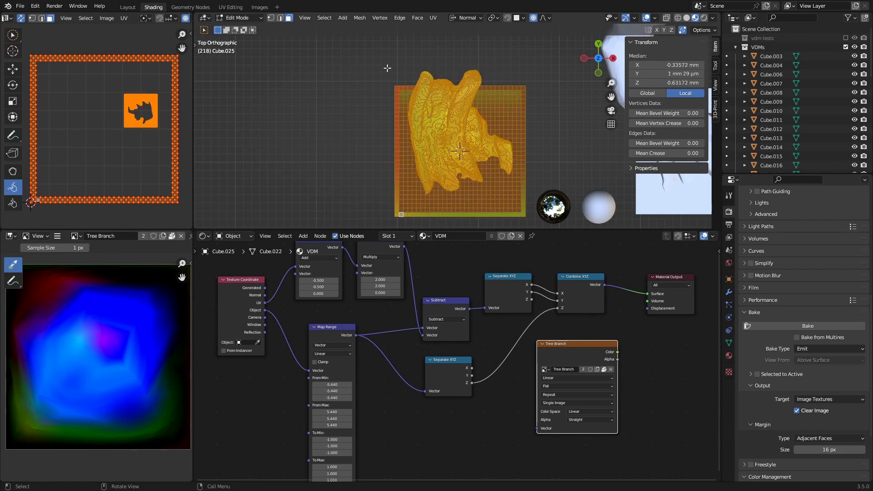
{"action": "left_click", "coordinate": [433, 18]}
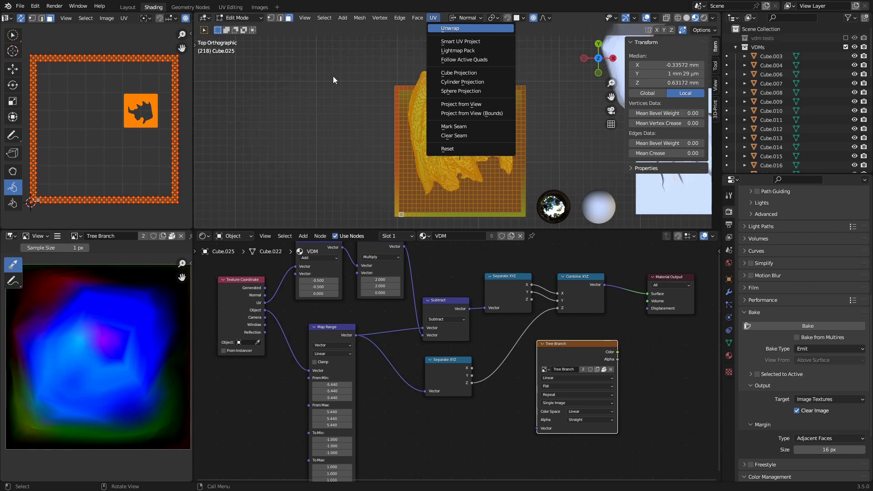
{"action": "key", "text": "Return"}
- Apply the plane's scale in Object Mode, then return to Edit Mode and unwrap again
{"action": "key", "text": "Tab"}
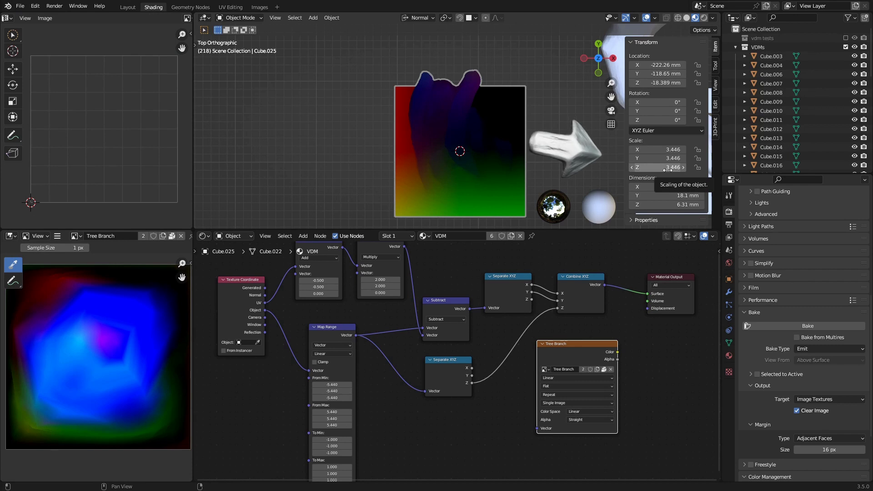
{"action": "key", "text": "ctrl+a"}
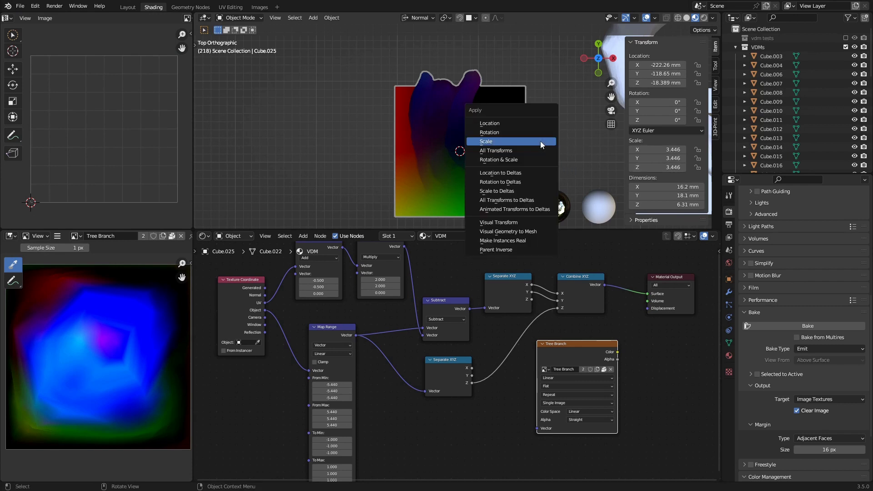
{"action": "left_click", "coordinate": [539, 142]}
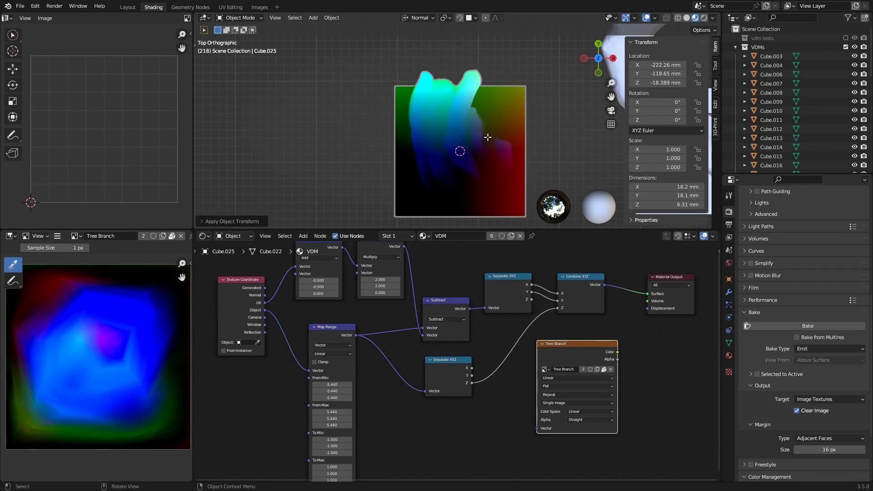
{"action": "key", "text": "Tab"}
{"action": "key", "text": "u"}
{"action": "key", "text": "Return"}
- Set the Map Range node's From Min to -7.8 and From Max to 7.8 on X, Y, Z
{"action": "left_click", "coordinate": [397, 215]}
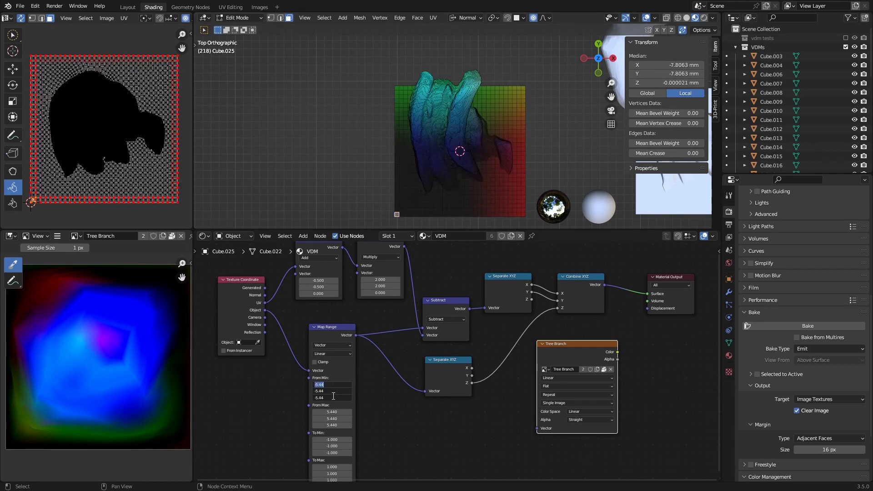
{"action": "type", "text": "-7"}
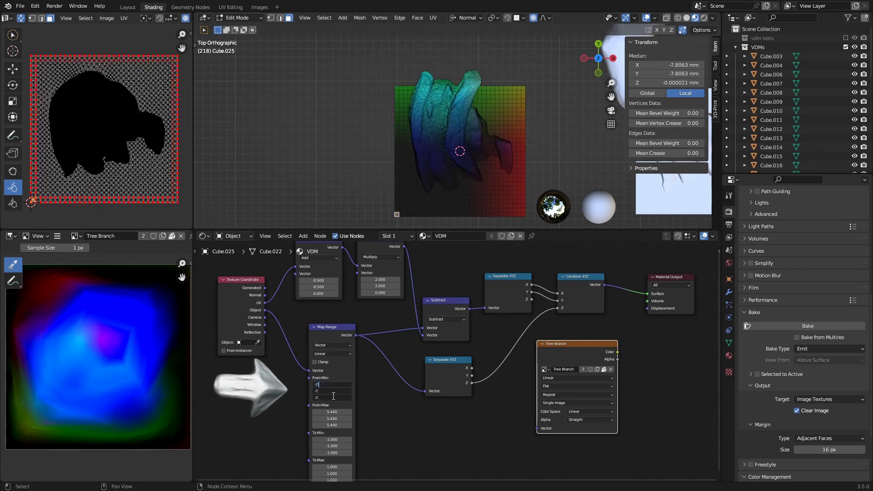
{"action": "type", "text": ".8"}
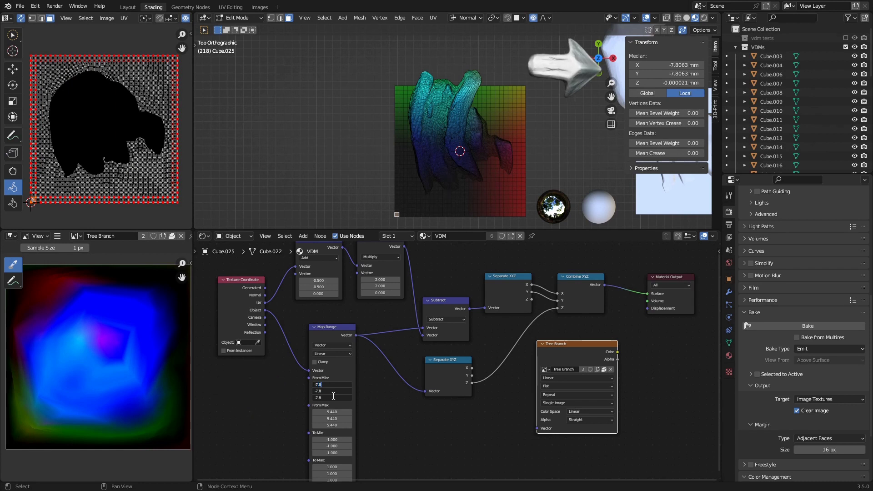
{"action": "key", "text": "Return"}
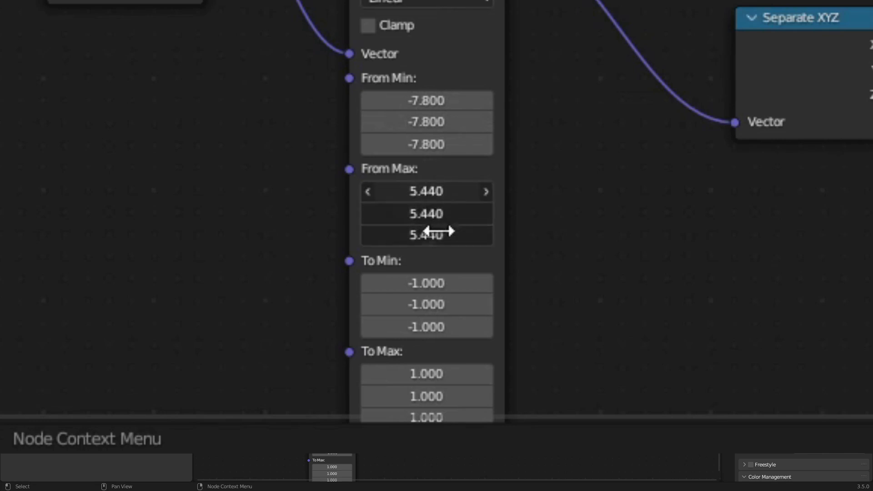
{"action": "left_click_drag", "start_coordinate": [440, 236], "coordinate": [526, 230]}
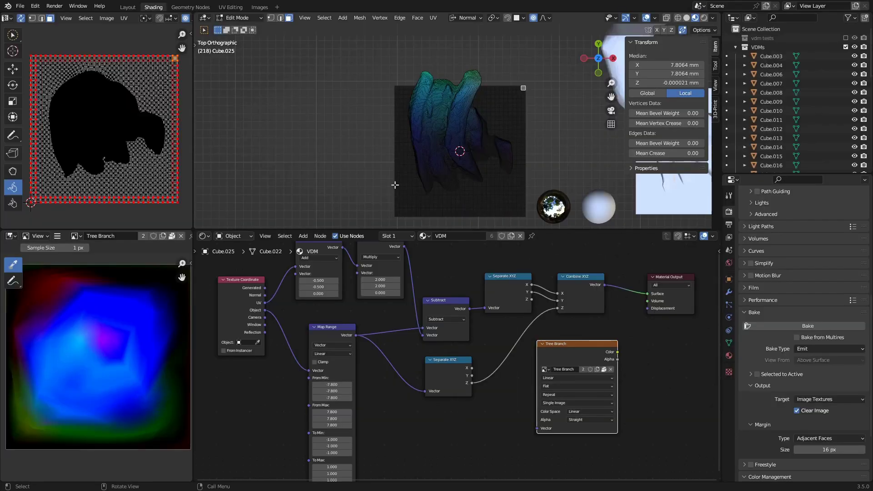
{"action": "middle_click_drag", "start_coordinate": [395, 115], "coordinate": [470, 77]}
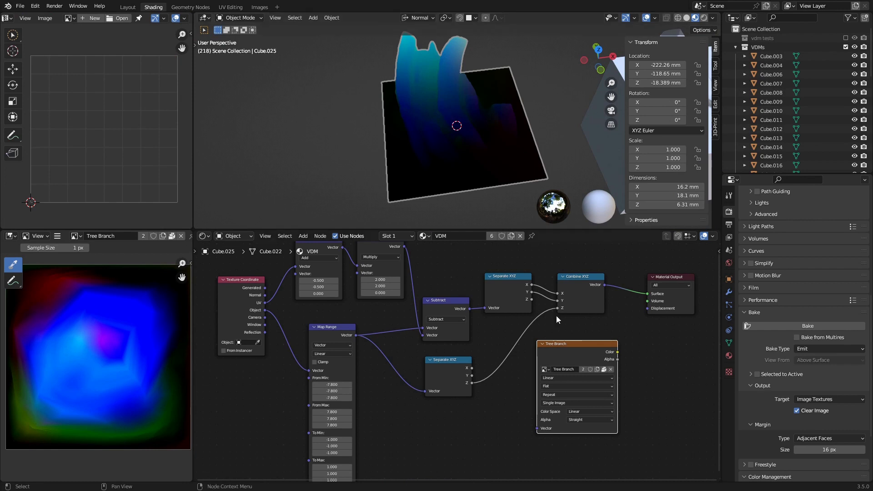
- Replace the Tree Branch image with a new 1024 px 'Tree Bark Peel Twist' image and bake into it
{"action": "left_click", "coordinate": [546, 369]}
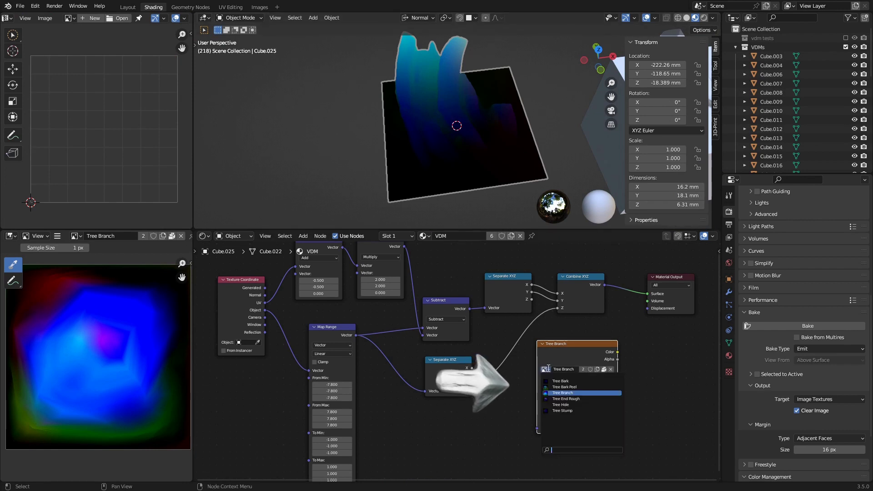
{"action": "left_click", "coordinate": [610, 369]}
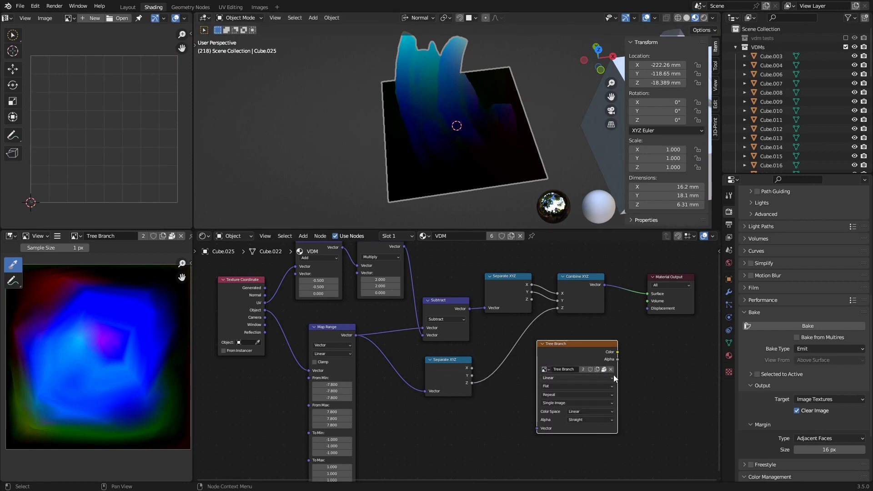
{"action": "left_click", "coordinate": [566, 368]}
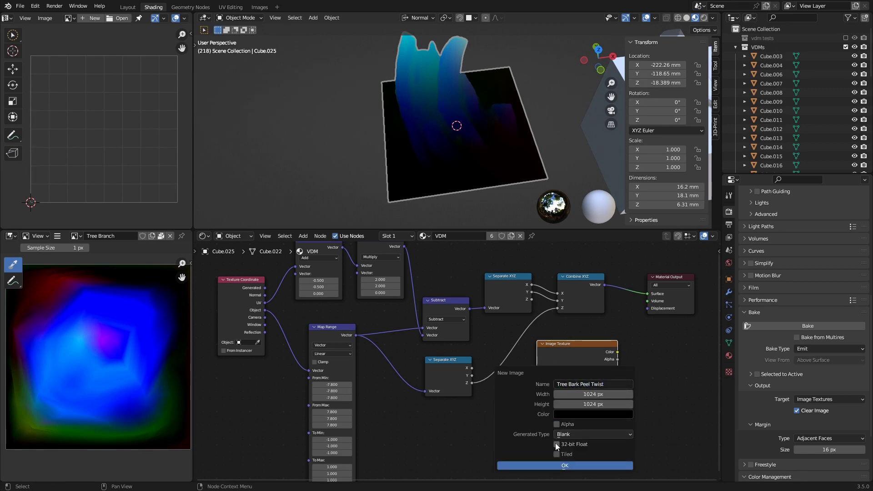
{"action": "left_click", "coordinate": [579, 465]}
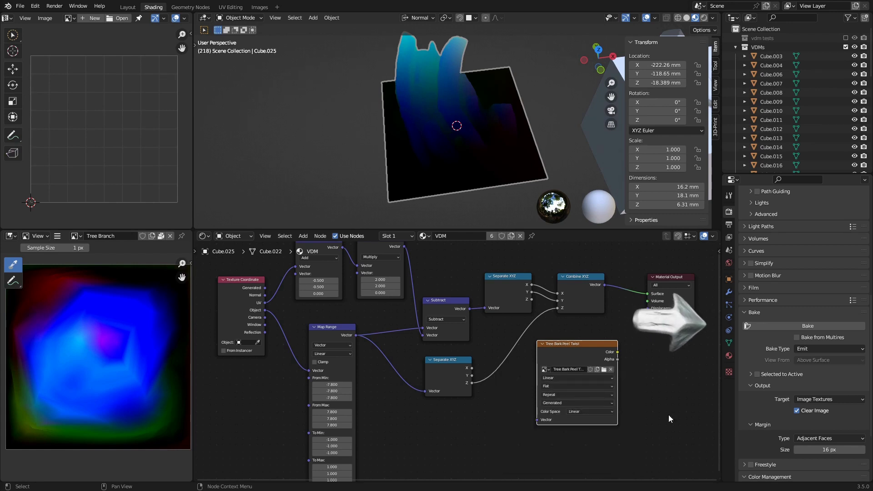
{"action": "left_click", "coordinate": [798, 328]}
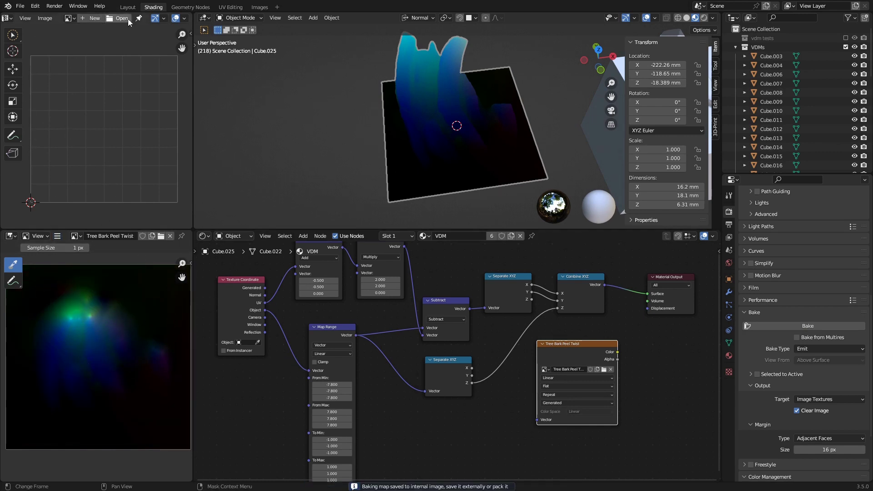
{"action": "left_click", "coordinate": [58, 237]}
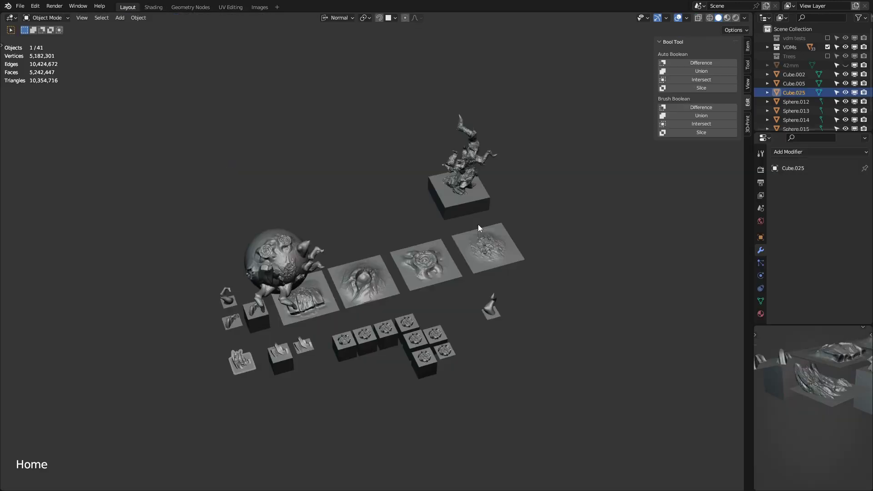
- Select and frame the bark-covered sphere, then sculpt it with the Tree Bark brush
{"action": "left_click", "coordinate": [448, 191]}
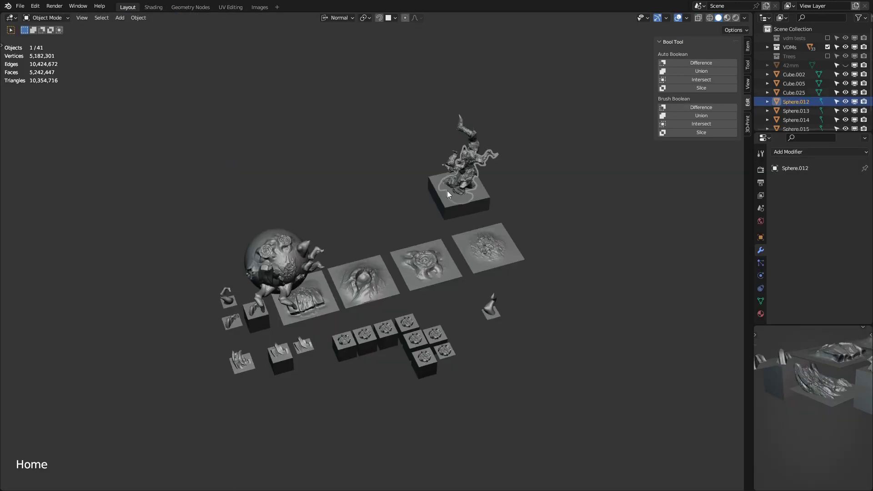
{"action": "left_click", "coordinate": [268, 237]}
{"action": "key", "text": "KP_Decimal"}
{"action": "middle_click_drag", "start_coordinate": [214, 215], "coordinate": [272, 229]}
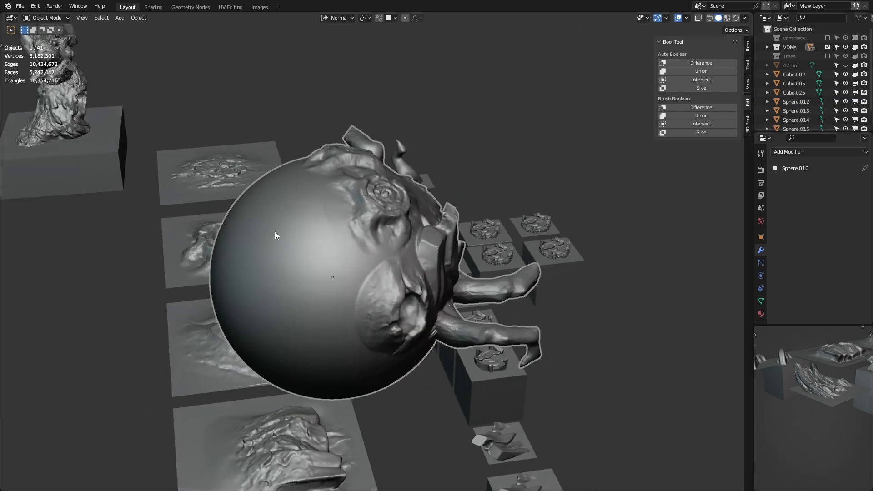
{"action": "key", "text": "ctrl+Tab"}
{"action": "middle_click_drag", "start_coordinate": [282, 244], "coordinate": [310, 225]}
{"action": "key", "text": "x"}
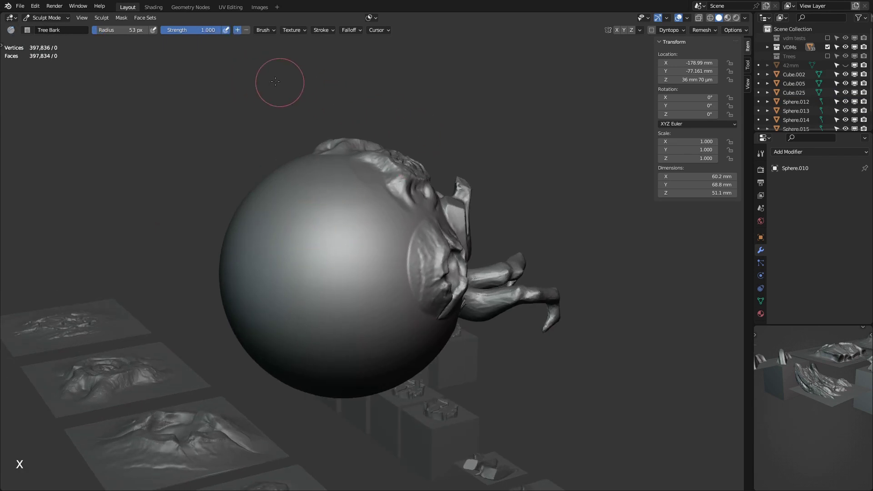
{"action": "scroll", "coordinate": [699, 73], "scroll_direction": "down", "scroll_amount": 1, "text": "ctrl"}
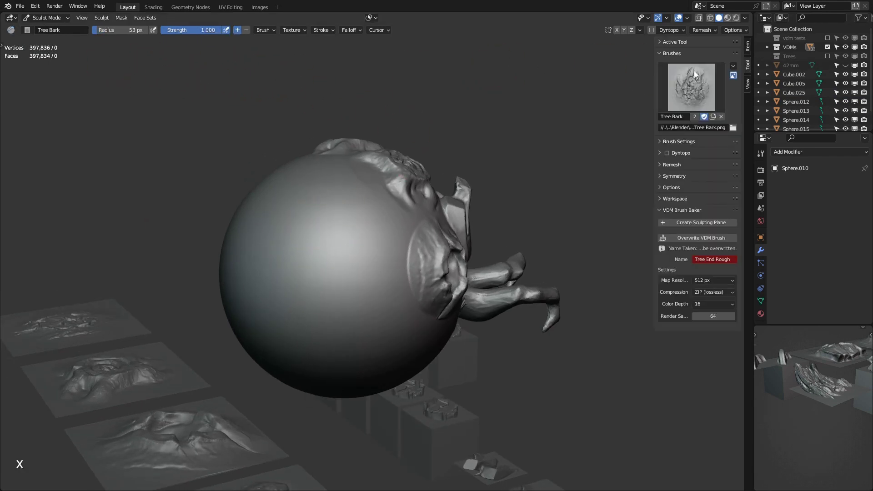
- Select the Tree Bark Peel Twist brush and assign the baked peel image as its texture
{"action": "key", "text": "x"}
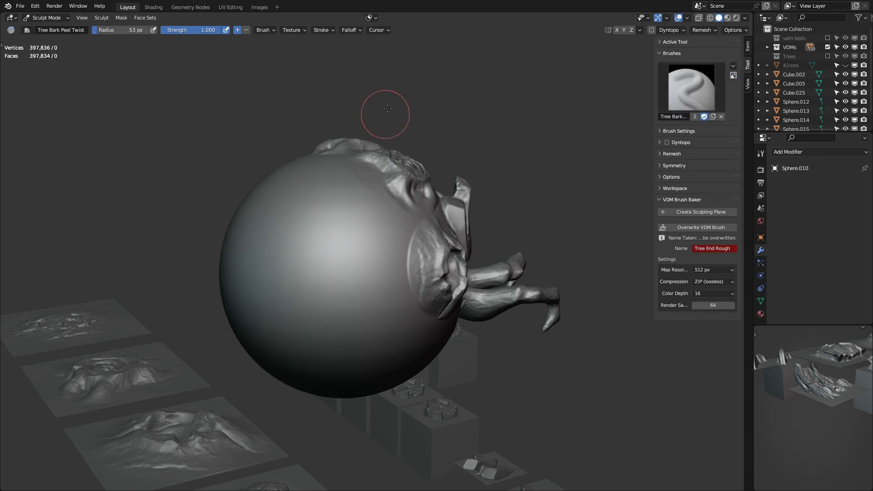
{"action": "left_click", "coordinate": [293, 29]}
{"action": "left_click", "coordinate": [254, 48]}
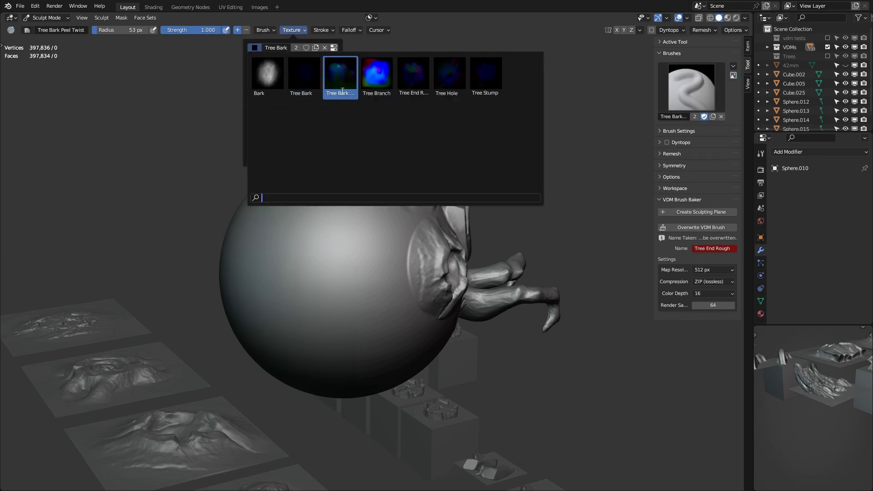
{"action": "left_click", "coordinate": [341, 76]}
{"action": "key", "text": "BackSpace"}
- Stamp two peeling-bark strokes onto the smooth side of the sphere
{"action": "middle_click_drag", "start_coordinate": [370, 224], "coordinate": [350, 224]}
{"action": "left_click_drag", "start_coordinate": [313, 219], "coordinate": [327, 177]}
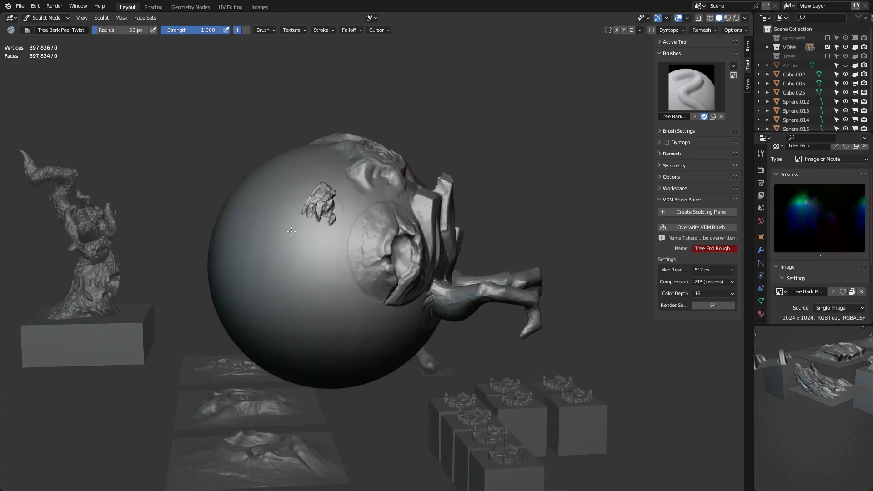
{"action": "mouse_move", "coordinate": [327, 177]}
{"action": "middle_mouse_down"}
{"action": "mouse_move", "coordinate": [305, 188]}
{"action": "mouse_move", "coordinate": [310, 195]}
{"action": "mouse_move", "coordinate": [225, 180]}
{"action": "mouse_move", "coordinate": [348, 213]}
{"action": "middle_mouse_up"}
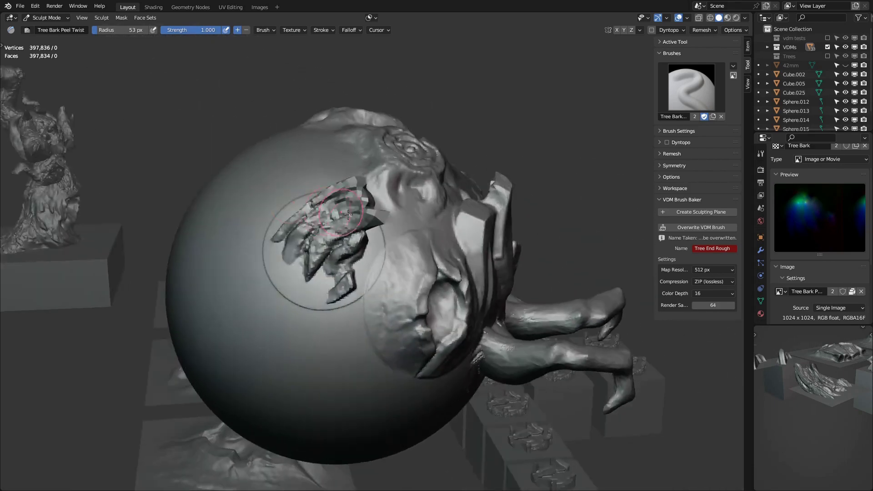
{"action": "middle_click_drag", "start_coordinate": [342, 182], "coordinate": [341, 195]}
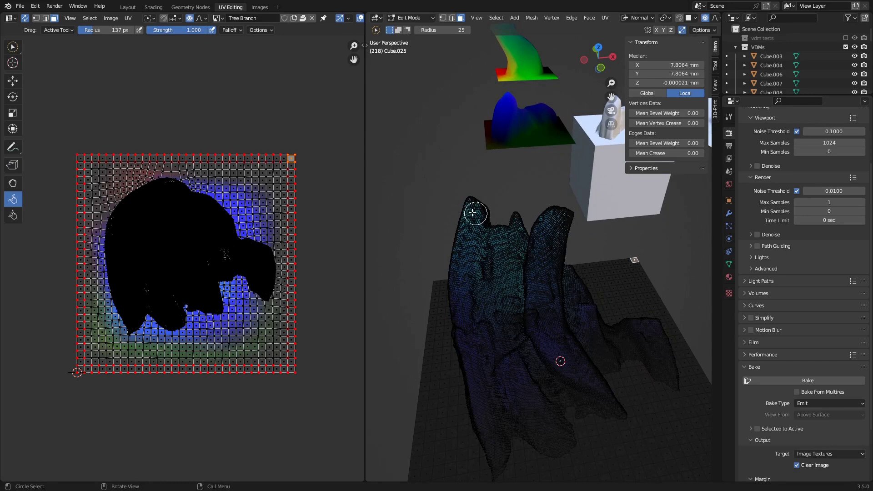
- Circle-select the vertices across all branch tops and sculpt their UV island into a rounded blob
{"action": "key", "text": "c"}
{"action": "left_click_drag", "start_coordinate": [474, 208], "coordinate": [482, 208]}
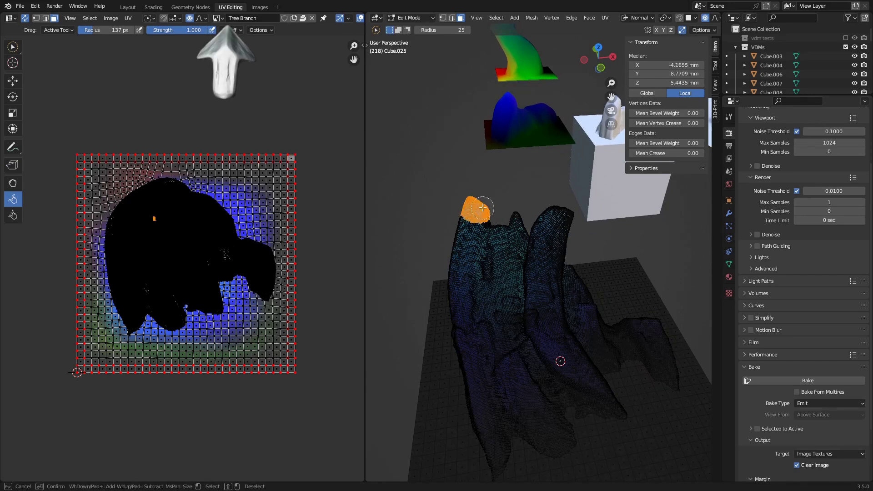
{"action": "mouse_move", "coordinate": [480, 207]}
{"action": "middle_mouse_down"}
{"action": "mouse_move", "coordinate": [467, 224]}
{"action": "mouse_move", "coordinate": [468, 205]}
{"action": "middle_mouse_up"}
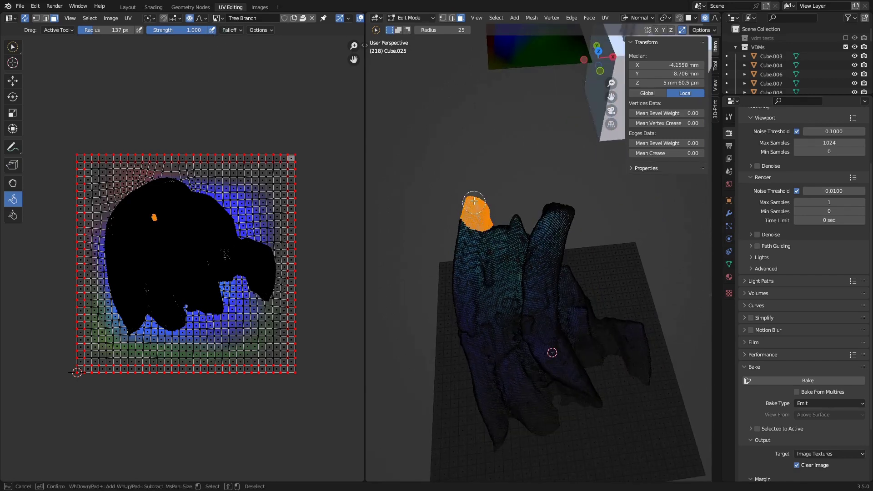
{"action": "left_click_drag", "start_coordinate": [476, 217], "coordinate": [548, 206]}
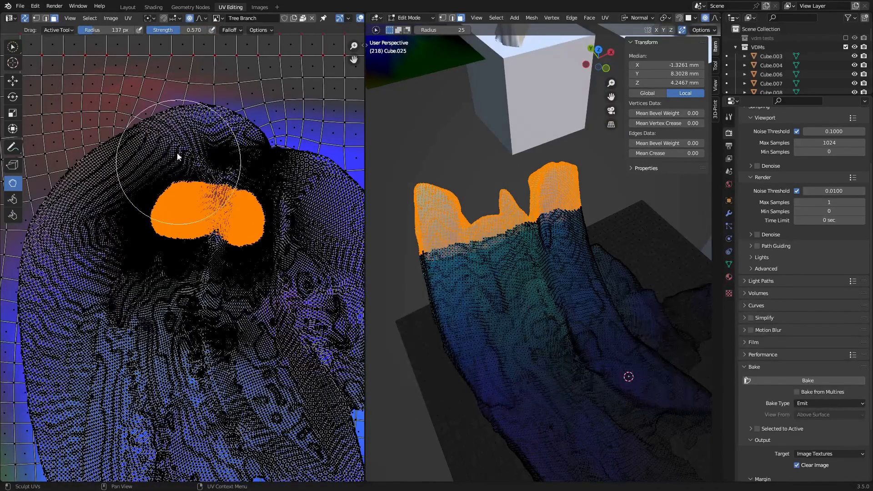
{"action": "left_click_drag", "start_coordinate": [179, 159], "coordinate": [197, 218]}
{"action": "scroll", "coordinate": [197, 218], "scroll_direction": "down", "scroll_amount": 4}
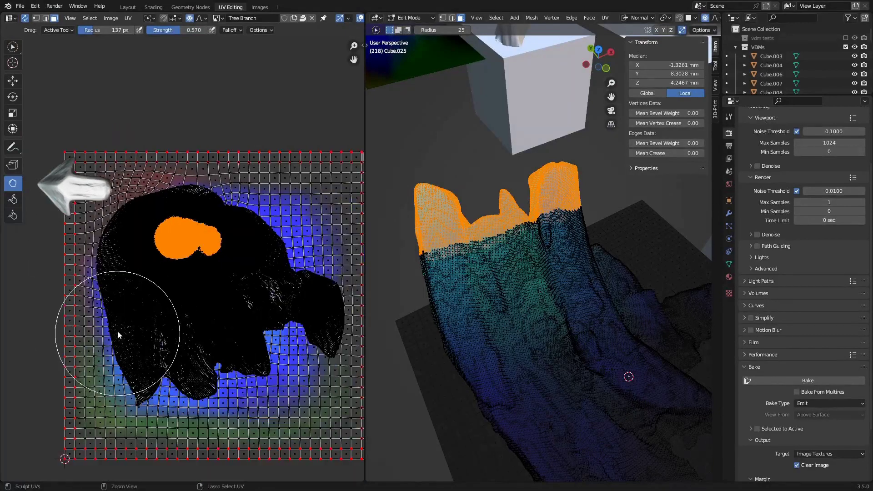
{"action": "scroll", "coordinate": [221, 195], "scroll_direction": "up", "scroll_amount": 3}
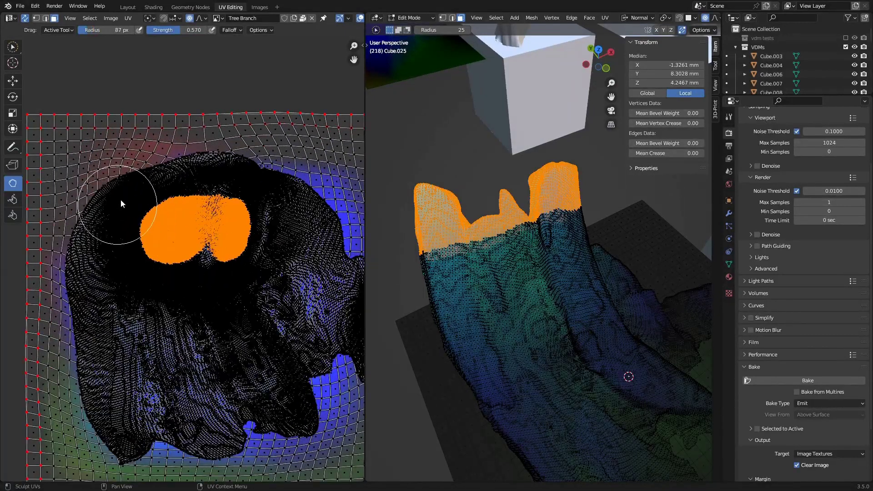
{"action": "scroll", "coordinate": [148, 274], "scroll_direction": "up", "scroll_amount": 3}
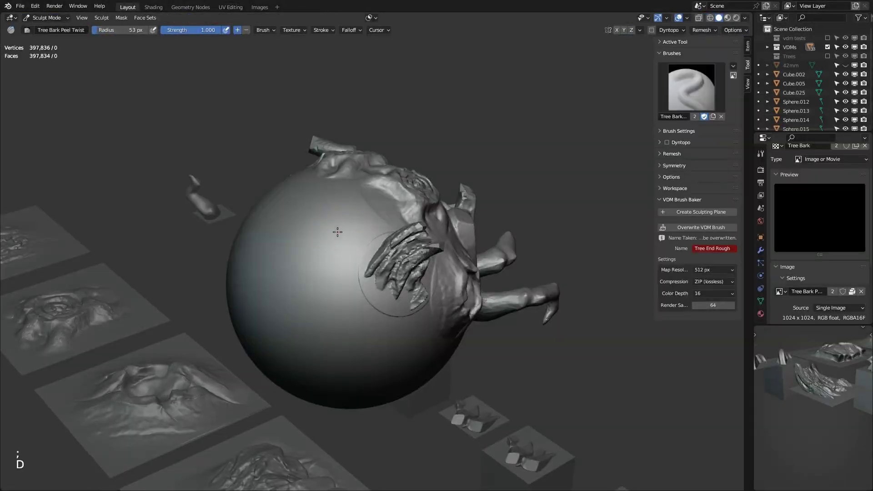
- Inspect the sphere's bark details, then begin scaling the new sphere in the empty scene
{"action": "mouse_move", "coordinate": [316, 255]}
{"action": "middle_mouse_down"}
{"action": "mouse_move", "coordinate": [354, 195]}
{"action": "mouse_move", "coordinate": [225, 176]}
{"action": "mouse_move", "coordinate": [324, 190]}
{"action": "mouse_move", "coordinate": [312, 174]}
{"action": "mouse_move", "coordinate": [308, 200]}
{"action": "middle_mouse_up"}
{"action": "scroll", "coordinate": [354, 196], "scroll_direction": "up", "scroll_amount": 5}
{"action": "scroll", "coordinate": [273, 184], "scroll_direction": "down", "scroll_amount": 3}
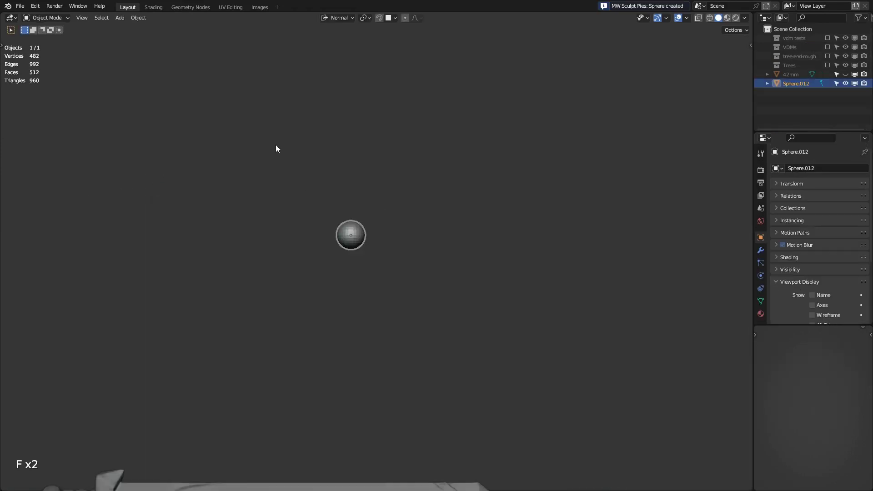
{"action": "key", "text": "s"}
- Pull the sphere into a curved trunk with a left branch, remeshing between strokes
{"action": "left_click", "coordinate": [208, 119]}
{"action": "key", "text": "k"}
{"action": "mouse_move", "coordinate": [367, 265]}
{"action": "left_mouse_down"}
{"action": "mouse_move", "coordinate": [367, 197]}
{"action": "mouse_move", "coordinate": [465, 184]}
{"action": "mouse_move", "coordinate": [449, 127]}
{"action": "left_mouse_up"}
{"action": "key", "text": "ctrl+r"}
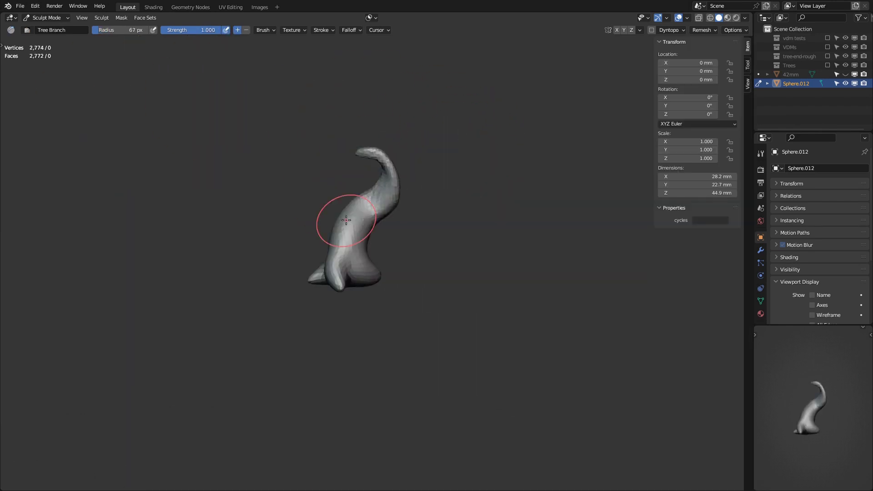
{"action": "left_click_drag", "start_coordinate": [346, 220], "coordinate": [300, 171]}
{"action": "key", "text": "ctrl+r"}
- Bend the upright branch into a hook with an enlarged Snake Hook brush
{"action": "key", "text": "k"}
{"action": "key", "text": "bracketright"}
{"action": "key", "text": "bracketright"}
{"action": "key", "text": "bracketright"}
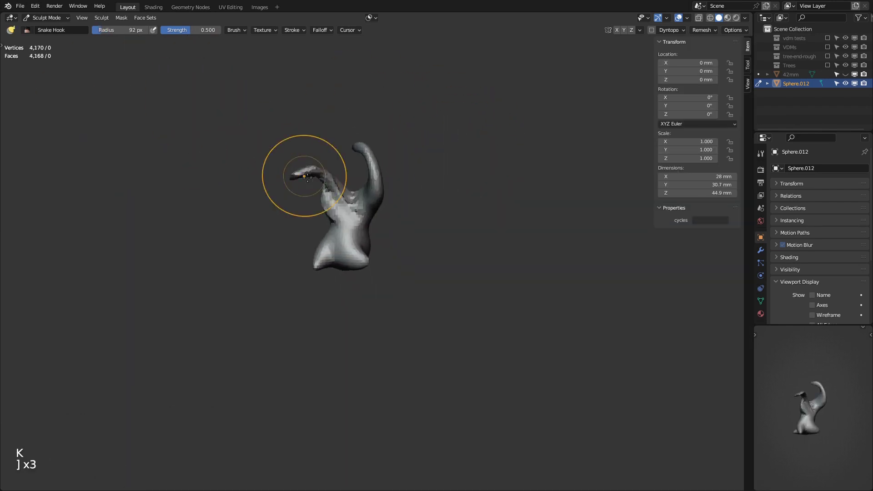
{"action": "key", "text": "bracketright"}
{"action": "key", "text": "bracketright"}
{"action": "key", "text": "bracketright"}
{"action": "left_click_drag", "start_coordinate": [360, 195], "coordinate": [399, 136]}
{"action": "key", "text": "bracketleft"}
{"action": "key", "text": "bracketleft"}
{"action": "key", "text": "bracketleft"}
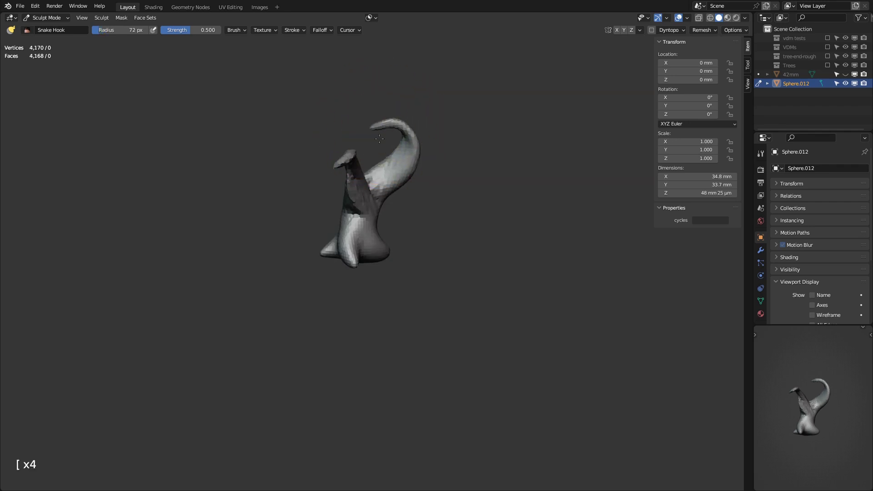
{"action": "mouse_move", "coordinate": [287, 118]}
{"action": "middle_mouse_down"}
{"action": "mouse_move", "coordinate": [253, 146]}
{"action": "mouse_move", "coordinate": [257, 163]}
{"action": "middle_mouse_up"}
- Pull a long branch out sideways from the trunk
{"action": "key", "text": "ctrl+Tab"}
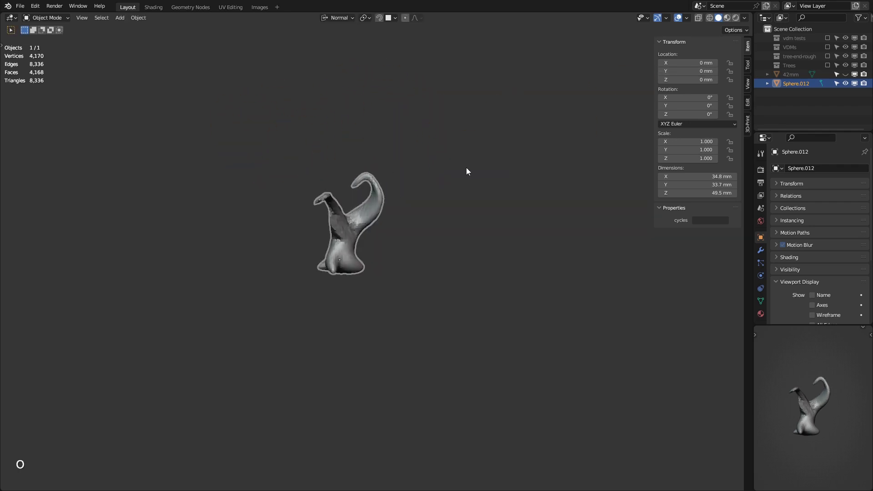
{"action": "middle_click_drag", "start_coordinate": [423, 171], "coordinate": [407, 146], "text": "shift"}
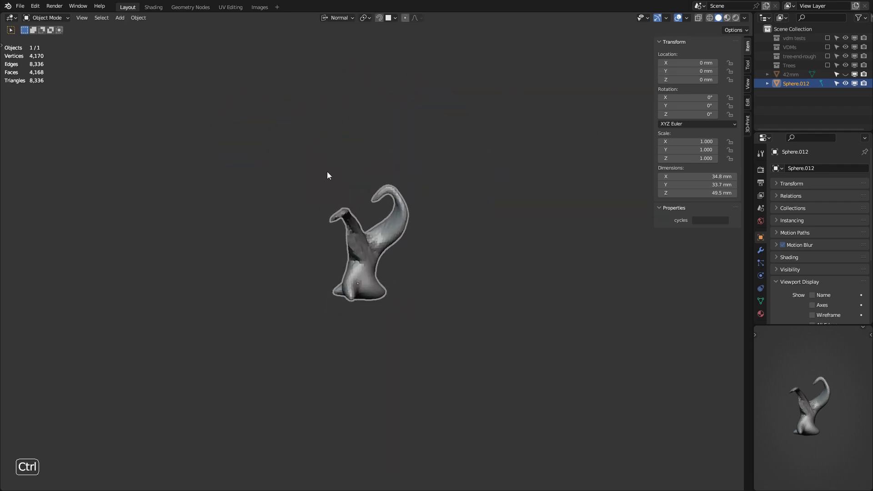
{"action": "key", "text": "ctrl+Tab"}
{"action": "mouse_move", "coordinate": [327, 171]}
{"action": "middle_mouse_down", "text": "ctrl"}
{"action": "mouse_move", "coordinate": [284, 200]}
{"action": "mouse_move", "coordinate": [409, 185]}
{"action": "mouse_move", "coordinate": [319, 123]}
{"action": "middle_mouse_up", "text": "ctrl"}
{"action": "key", "text": "bracketleft"}
{"action": "key", "text": "bracketleft"}
{"action": "key", "text": "bracketleft"}
{"action": "key", "text": "bracketright"}
{"action": "key", "text": "bracketright"}
{"action": "key", "text": "bracketright"}
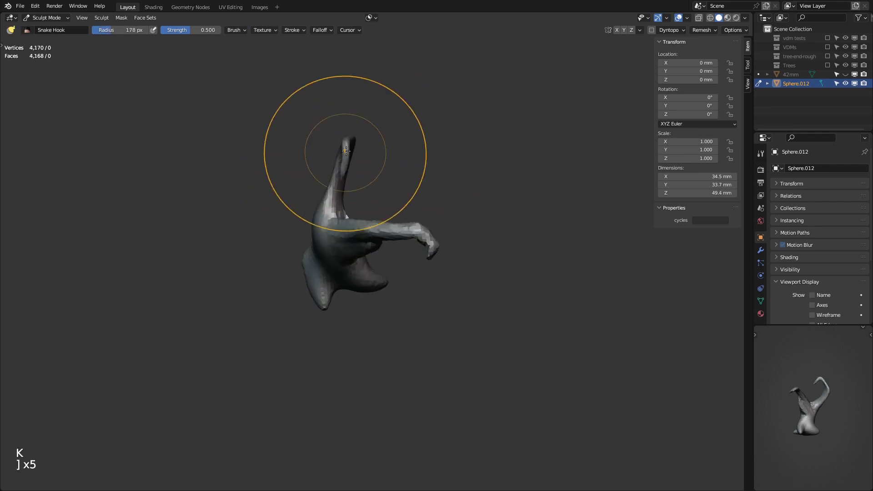
{"action": "left_click_drag", "start_coordinate": [346, 153], "coordinate": [414, 240]}
{"action": "middle_click_drag", "start_coordinate": [414, 240], "coordinate": [176, 90]}
- Rotate and move the extra branch piece against the trunk, then remesh it
{"action": "key", "text": "ctrl+Tab"}
{"action": "key", "text": "r"}
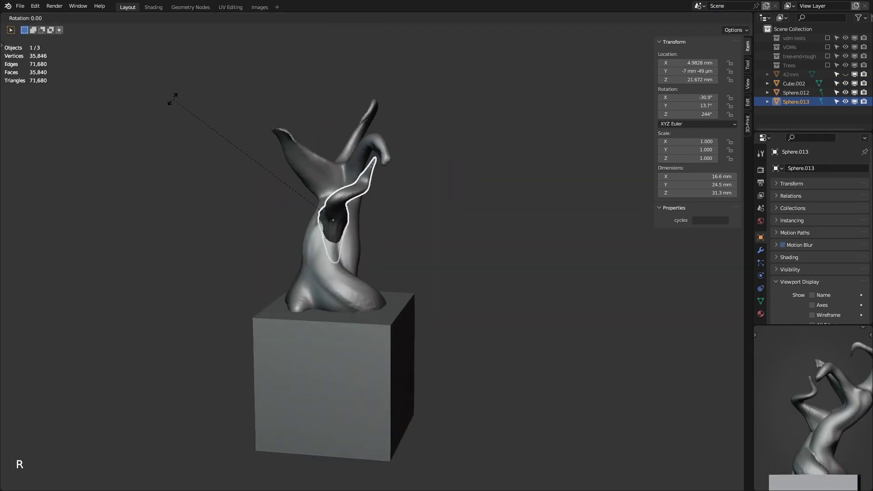
{"action": "left_click", "coordinate": [250, 116]}
{"action": "left_click", "coordinate": [175, 195]}
{"action": "key", "text": "g"}
{"action": "left_click", "coordinate": [289, 244]}
{"action": "key", "text": "ctrl+Tab"}
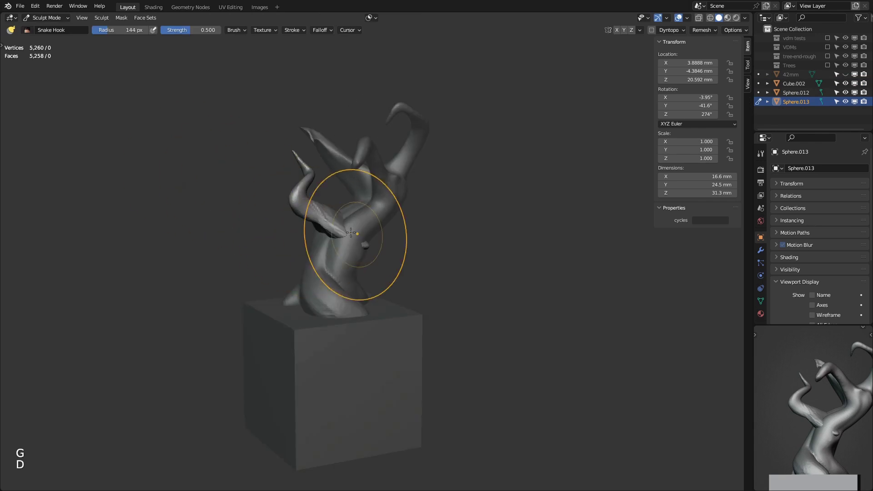
{"action": "key", "text": "ctrl+r"}
{"action": "key", "text": "k"}
- Carve a hollow into the trunk with the Tree Hole brush
{"action": "key", "text": "bracketleft"}
{"action": "key", "text": "bracketleft"}
{"action": "key", "text": "bracketleft"}
{"action": "mouse_move", "coordinate": [350, 250]}
{"action": "middle_mouse_down"}
{"action": "mouse_move", "coordinate": [328, 225]}
{"action": "mouse_move", "coordinate": [312, 234]}
{"action": "middle_mouse_up"}
{"action": "left_click_drag", "start_coordinate": [312, 235], "coordinate": [315, 243]}
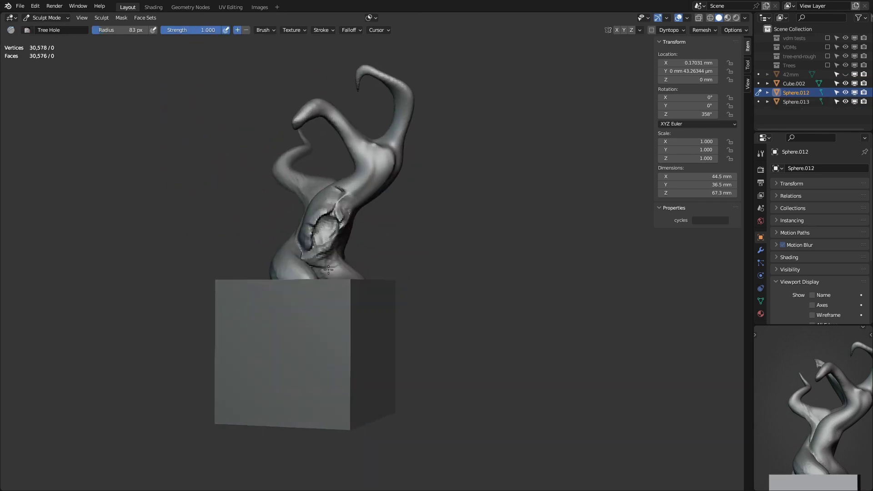
{"action": "mouse_move", "coordinate": [316, 244]}
{"action": "middle_mouse_down"}
{"action": "mouse_move", "coordinate": [169, 172]}
{"action": "mouse_move", "coordinate": [311, 259]}
{"action": "mouse_move", "coordinate": [335, 253]}
{"action": "middle_mouse_up"}
{"action": "key", "text": "x"}
{"action": "key", "text": "x"}
{"action": "key", "text": "x"}
- Lasso-mask a horn and Mask Slice it into its own object
{"action": "key", "text": "ctrl+Tab"}
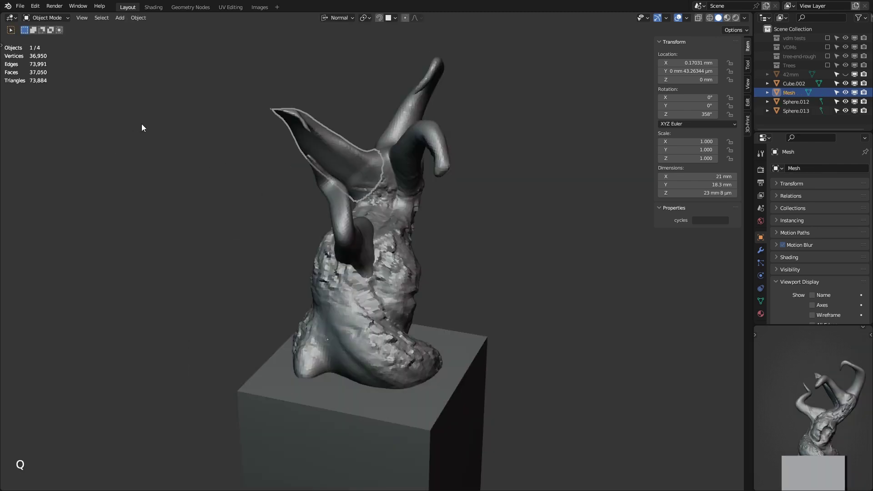
{"action": "key", "text": "ctrl+Tab"}
{"action": "key", "text": "k"}
{"action": "mouse_move", "coordinate": [141, 124]}
{"action": "middle_mouse_down"}
{"action": "mouse_move", "coordinate": [226, 82]}
{"action": "mouse_move", "coordinate": [273, 137]}
{"action": "middle_mouse_up"}
{"action": "left_click_drag", "start_coordinate": [195, 98], "coordinate": [384, 209], "text": "ctrl+shift"}
{"action": "key", "text": "q"}
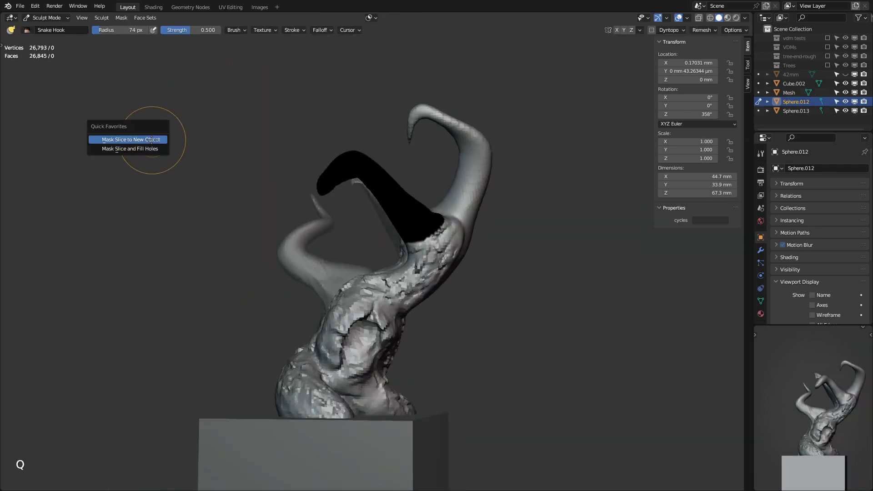
{"action": "left_click", "coordinate": [130, 140]}
- Mask and slice another horn into a separate branch object
{"action": "middle_click_drag", "start_coordinate": [130, 140], "coordinate": [297, 142]}
{"action": "key", "text": "ctrl+Tab"}
{"action": "left_click_drag", "start_coordinate": [274, 69], "coordinate": [312, 178], "text": "ctrl+shift"}
{"action": "key", "text": "q"}
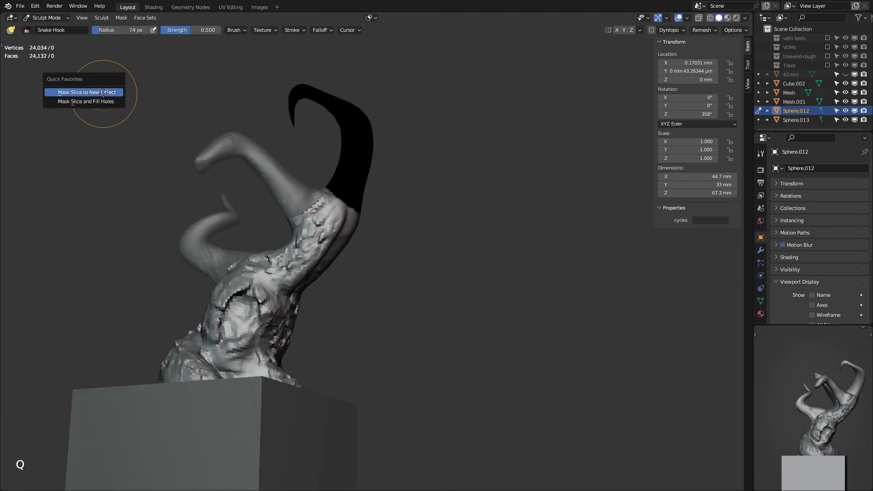
{"action": "left_click", "coordinate": [87, 90]}
{"action": "mouse_move", "coordinate": [87, 90]}
{"action": "middle_mouse_down"}
{"action": "mouse_move", "coordinate": [321, 231]}
{"action": "mouse_move", "coordinate": [347, 204]}
{"action": "mouse_move", "coordinate": [367, 212]}
{"action": "middle_mouse_up"}
- Remesh the trunk and refine its shape with the Clay Strips and Pinch brushes
{"action": "key", "text": "shift+c"}
{"action": "key", "text": "ctrl+r"}
{"action": "key", "text": "p"}
{"action": "key", "text": "bracketright"}
{"action": "key", "text": "bracketright"}
{"action": "key", "text": "bracketright"}
{"action": "key", "text": "bracketright"}
{"action": "key", "text": "bracketright"}
{"action": "key", "text": "bracketright"}
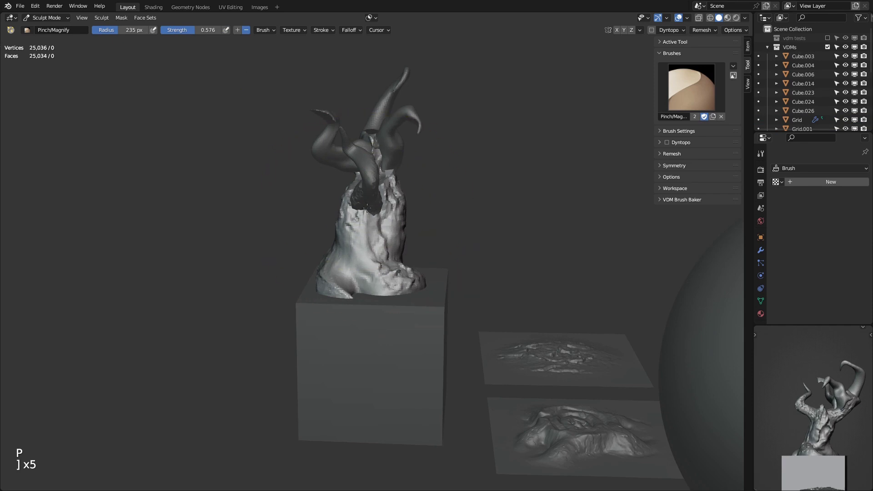
{"action": "mouse_move", "coordinate": [370, 201]}
{"action": "middle_mouse_down"}
{"action": "mouse_move", "coordinate": [370, 166]}
{"action": "mouse_move", "coordinate": [379, 209]}
{"action": "mouse_move", "coordinate": [361, 184]}
{"action": "middle_mouse_up"}
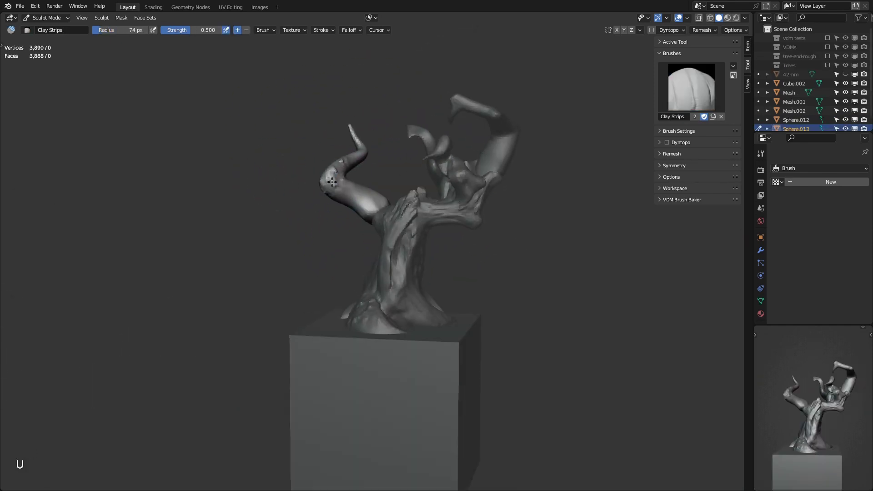
{"action": "key", "text": "bracketleft"}
{"action": "key", "text": "bracketleft"}
{"action": "key", "text": "bracketleft"}
{"action": "mouse_move", "coordinate": [331, 181]}
{"action": "middle_mouse_down"}
{"action": "mouse_move", "coordinate": [346, 186]}
{"action": "mouse_move", "coordinate": [278, 226]}
{"action": "mouse_move", "coordinate": [220, 144]}
{"action": "middle_mouse_up"}
{"action": "key", "text": "bracketleft"}
{"action": "key", "text": "bracketleft"}
{"action": "mouse_move", "coordinate": [266, 200]}
{"action": "middle_mouse_down"}
{"action": "mouse_move", "coordinate": [278, 189]}
{"action": "mouse_move", "coordinate": [259, 183]}
{"action": "middle_mouse_up"}
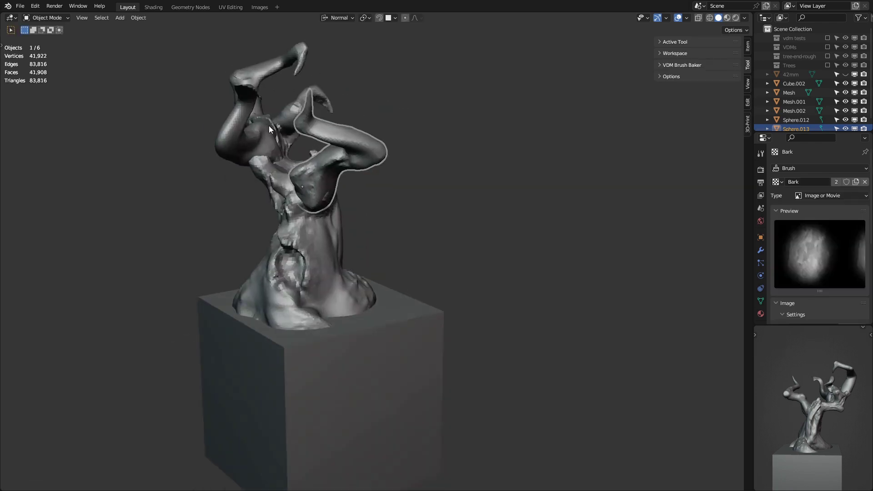
- Duplicate the selected branch and place the copy
{"action": "middle_click_drag", "start_coordinate": [269, 126], "coordinate": [246, 170]}
{"action": "key", "text": "shift+d"}
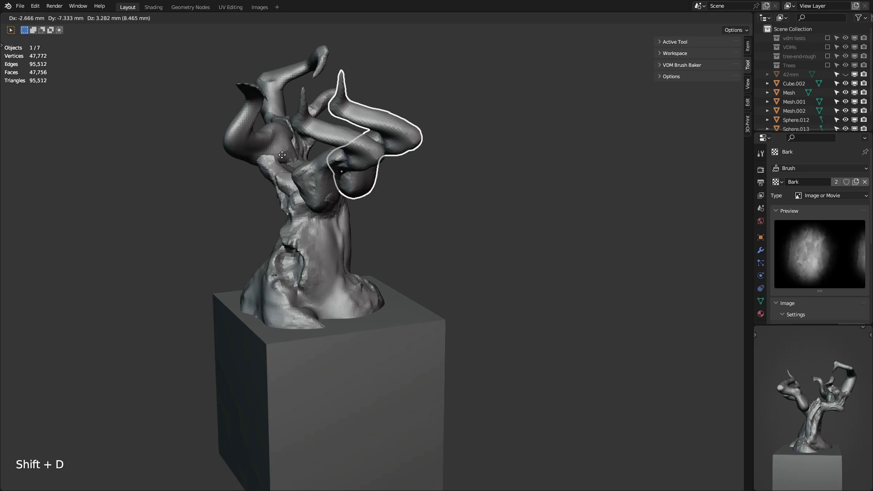
{"action": "left_click", "coordinate": [353, 140]}
{"action": "mouse_move", "coordinate": [353, 139]}
{"action": "middle_mouse_down"}
{"action": "mouse_move", "coordinate": [402, 137]}
{"action": "mouse_move", "coordinate": [362, 177]}
{"action": "middle_mouse_up"}
{"action": "key", "text": "ctrl+Tab"}
- Shrink the copy to about half size and move it to the crown's left side
{"action": "key", "text": "s"}
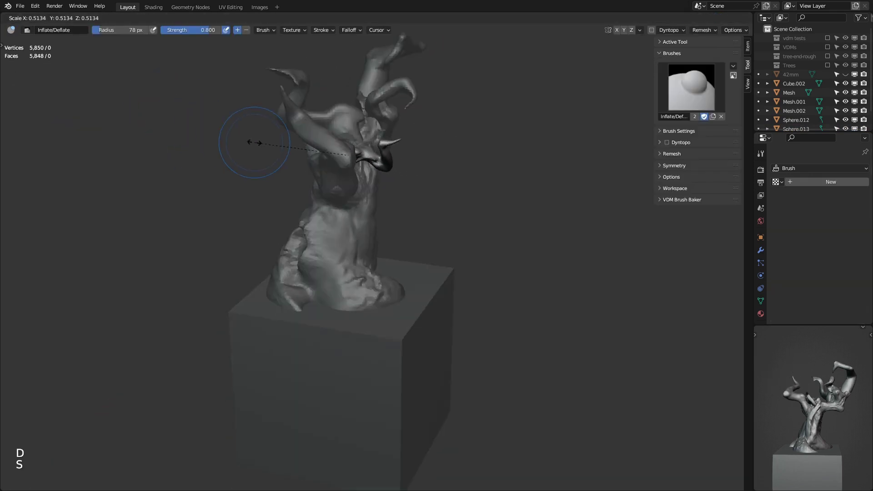
{"action": "key", "text": "ctrl+Tab"}
{"action": "key", "text": "g"}
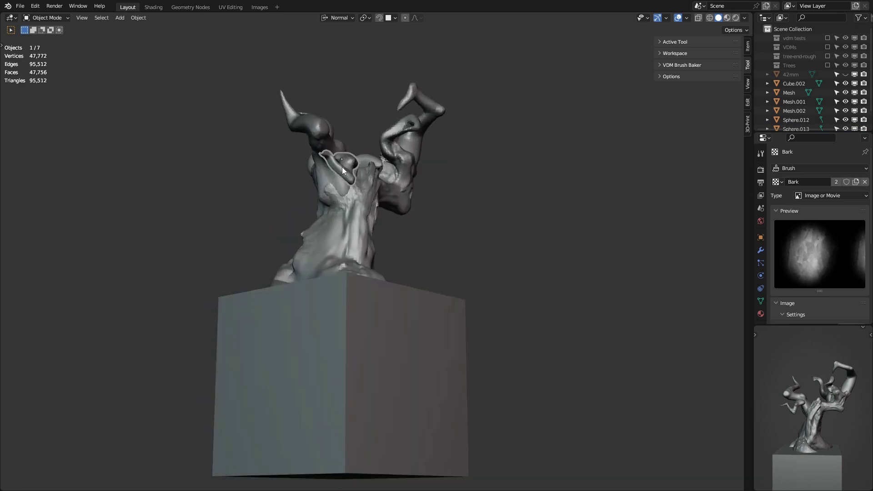
{"action": "left_click", "coordinate": [261, 158]}
{"action": "middle_click_drag", "start_coordinate": [260, 160], "coordinate": [322, 154]}
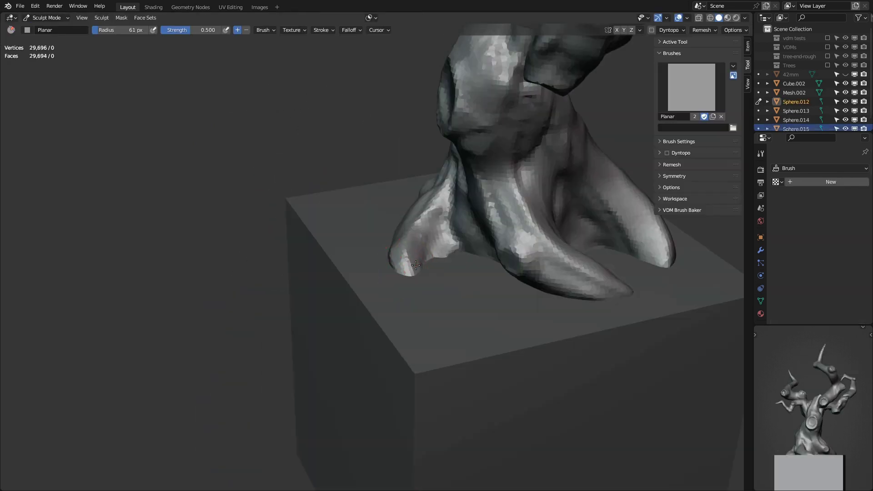
{"action": "mouse_move", "coordinate": [416, 265]}
{"action": "middle_mouse_down"}
{"action": "mouse_move", "coordinate": [368, 246]}
{"action": "mouse_move", "coordinate": [417, 262]}
{"action": "mouse_move", "coordinate": [359, 224]}
{"action": "middle_mouse_up"}
- Carve sharp root grooves into the trunk base with Draw Sharp
{"action": "key", "text": "j"}
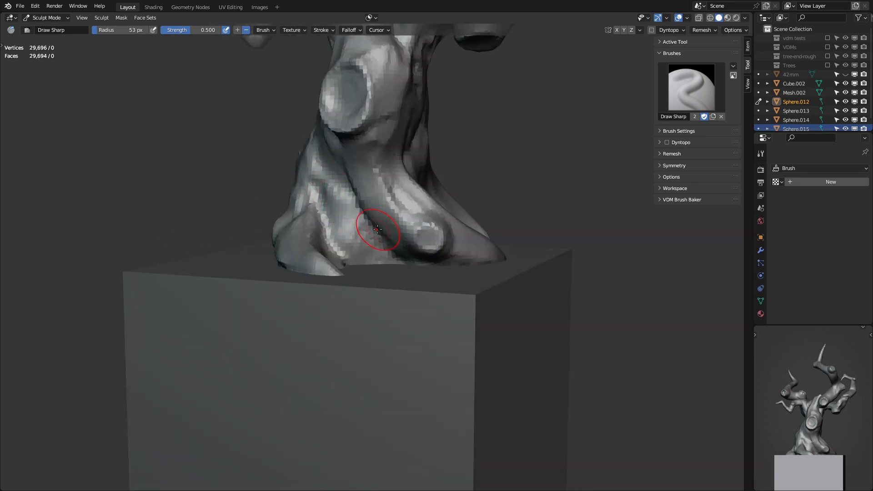
{"action": "middle_click_drag", "start_coordinate": [378, 230], "coordinate": [351, 176]}
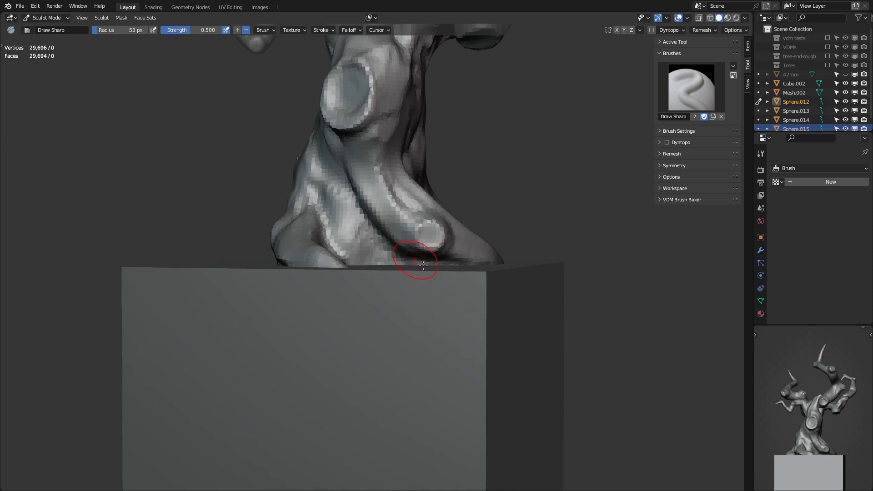
{"action": "mouse_move", "coordinate": [381, 218]}
{"action": "middle_mouse_down", "text": "shift"}
{"action": "mouse_move", "coordinate": [318, 156]}
{"action": "mouse_move", "coordinate": [432, 178]}
{"action": "mouse_move", "coordinate": [422, 127]}
{"action": "middle_mouse_up", "text": "shift"}
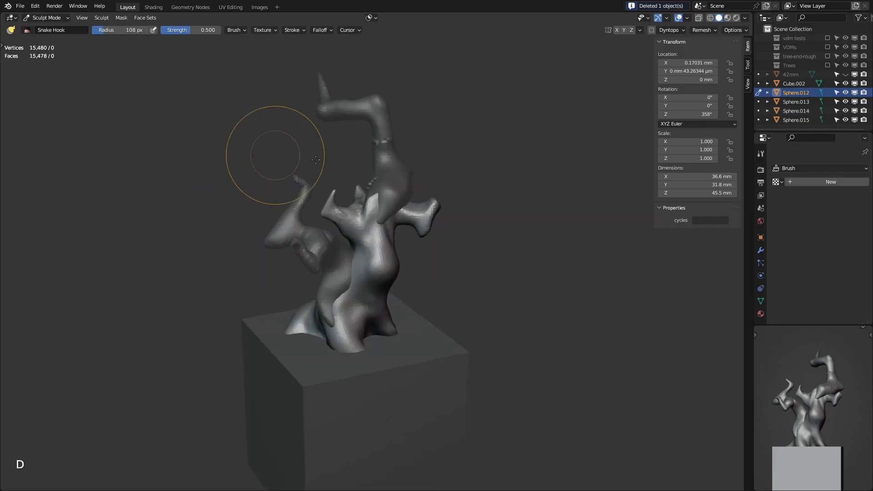
- Reshape the tree's branches with Snake Hook, undoing one stroke
{"action": "mouse_move", "coordinate": [273, 150]}
{"action": "middle_mouse_down"}
{"action": "mouse_move", "coordinate": [375, 171]}
{"action": "mouse_move", "coordinate": [407, 198]}
{"action": "mouse_move", "coordinate": [388, 226]}
{"action": "middle_mouse_up"}
{"action": "key", "text": "k"}
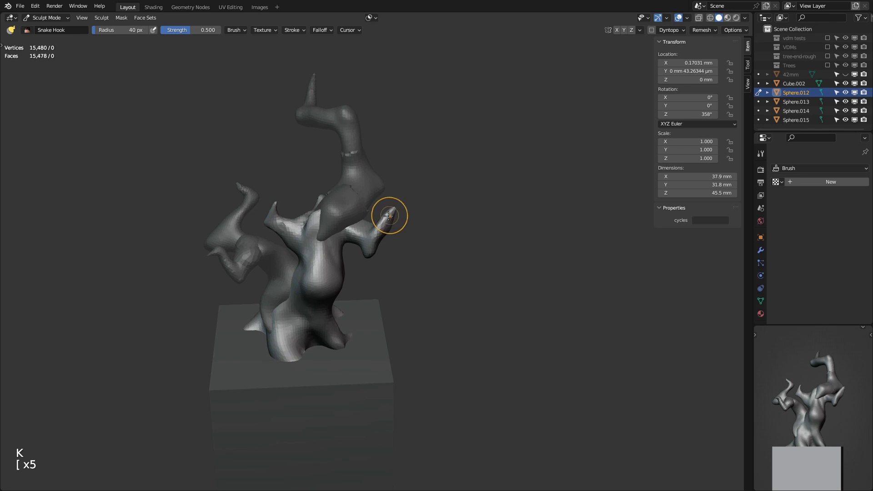
{"action": "mouse_move", "coordinate": [399, 204]}
{"action": "middle_mouse_down"}
{"action": "mouse_move", "coordinate": [395, 173]}
{"action": "mouse_move", "coordinate": [390, 218]}
{"action": "mouse_move", "coordinate": [409, 229]}
{"action": "mouse_move", "coordinate": [371, 175]}
{"action": "mouse_move", "coordinate": [458, 171]}
{"action": "mouse_move", "coordinate": [421, 256]}
{"action": "mouse_move", "coordinate": [312, 176]}
{"action": "mouse_move", "coordinate": [444, 214]}
{"action": "mouse_move", "coordinate": [302, 166]}
{"action": "mouse_move", "coordinate": [357, 133]}
{"action": "mouse_move", "coordinate": [419, 213]}
{"action": "mouse_move", "coordinate": [321, 114]}
{"action": "mouse_move", "coordinate": [355, 205]}
{"action": "mouse_move", "coordinate": [319, 266]}
{"action": "mouse_move", "coordinate": [321, 253]}
{"action": "mouse_move", "coordinate": [360, 282]}
{"action": "mouse_move", "coordinate": [362, 260]}
{"action": "middle_mouse_up"}
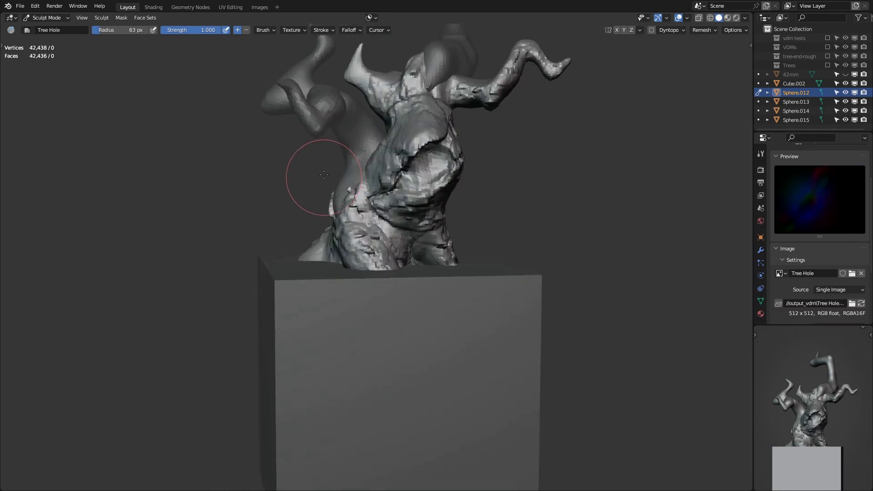
{"action": "key", "text": "ctrl+z"}
{"action": "key", "text": "x"}
{"action": "key", "text": "x"}
{"action": "key", "text": "x"}
- Duplicate the tree with its plinth and voxel-remesh the copy into a coarse blob
{"action": "key", "text": "k"}
{"action": "key", "text": "k"}
{"action": "scroll", "coordinate": [317, 267], "scroll_direction": "up", "scroll_amount": 2}
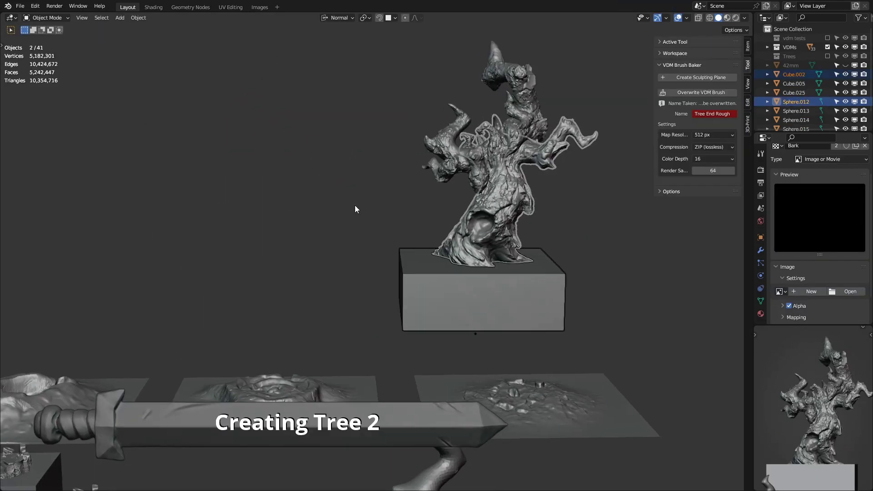
{"action": "key", "text": "shift+d"}
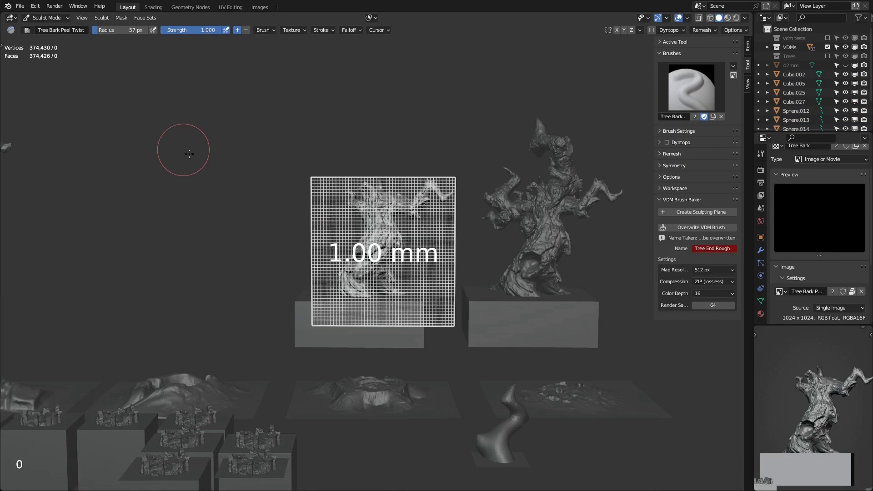
{"action": "key", "text": "ctrl+r"}
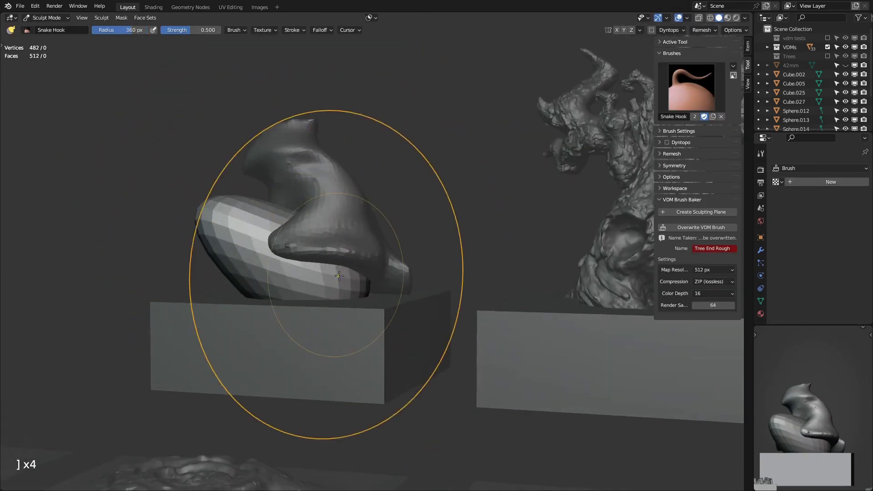
- Remesh the rough trunk at an adjusted voxel size and orbit in close on it
{"action": "key", "text": "r"}
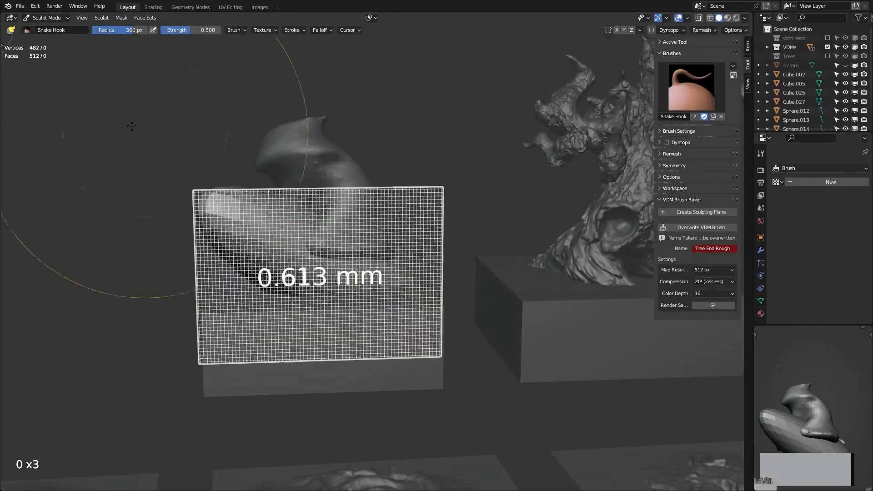
{"action": "key", "text": "ctrl+r"}
{"action": "middle_click_drag", "start_coordinate": [275, 227], "coordinate": [225, 198]}
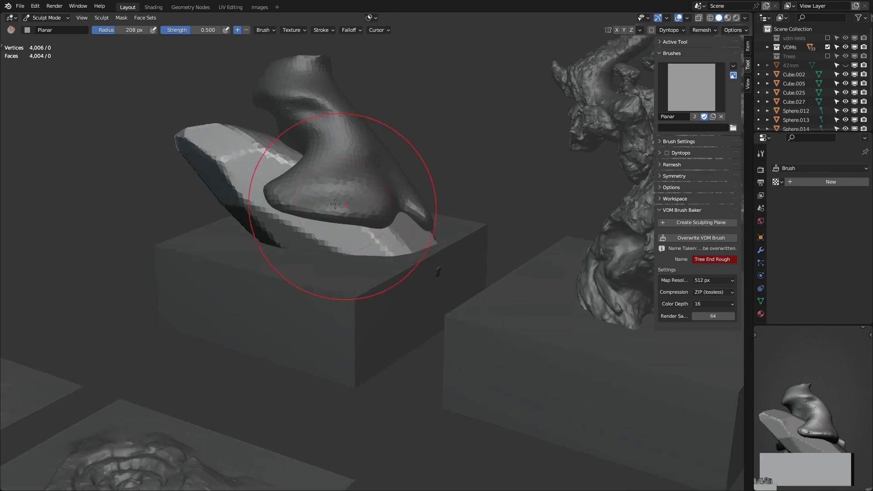
{"action": "middle_click_drag", "start_coordinate": [332, 243], "coordinate": [274, 194], "text": "shift"}
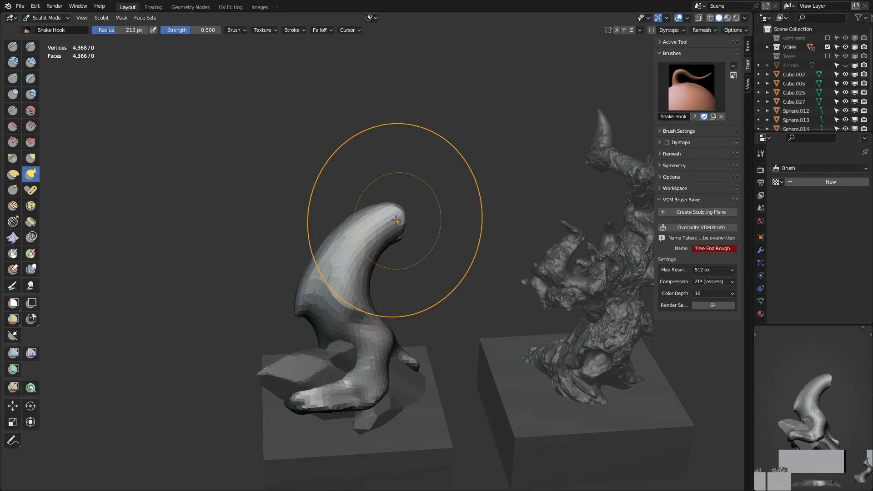
- Enlarge the brush radius and orbit around the second tree up to its branch tops
{"action": "key", "text": "bracketright"}
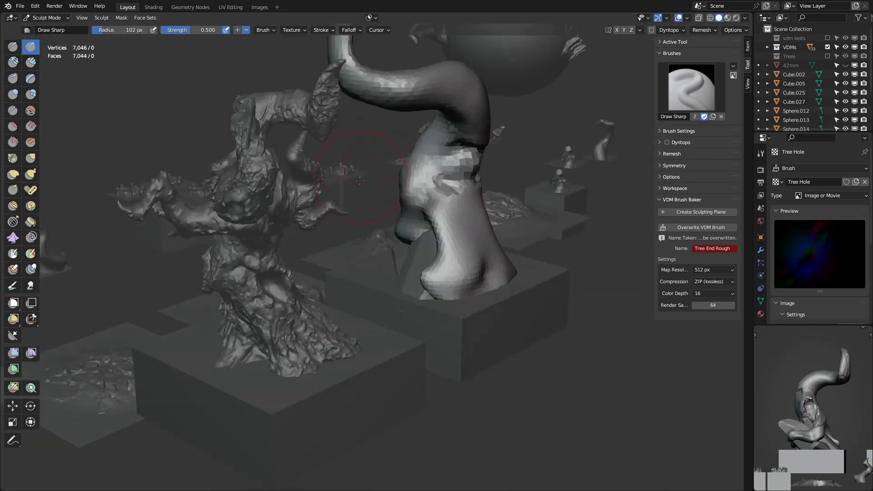
{"action": "middle_click_drag", "start_coordinate": [332, 158], "coordinate": [464, 244]}
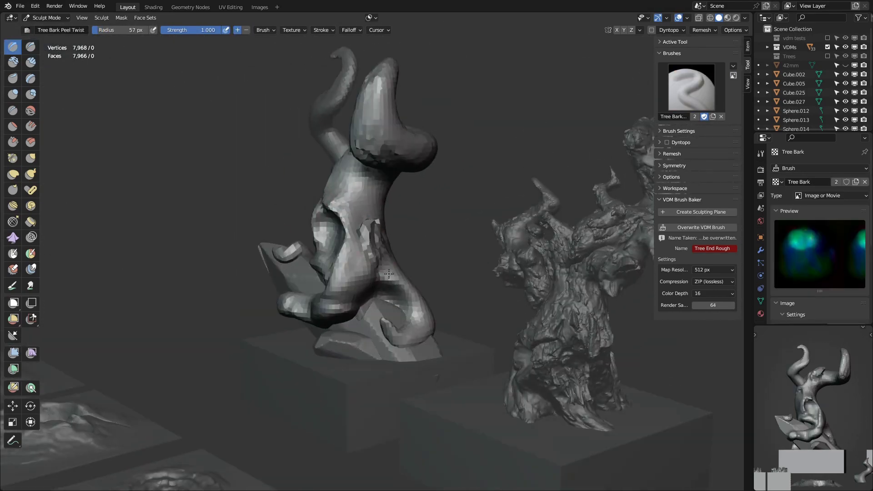
{"action": "mouse_move", "coordinate": [388, 274]}
{"action": "middle_mouse_down"}
{"action": "mouse_move", "coordinate": [312, 214]}
{"action": "mouse_move", "coordinate": [448, 156]}
{"action": "mouse_move", "coordinate": [341, 205]}
{"action": "mouse_move", "coordinate": [360, 268]}
{"action": "middle_mouse_up"}
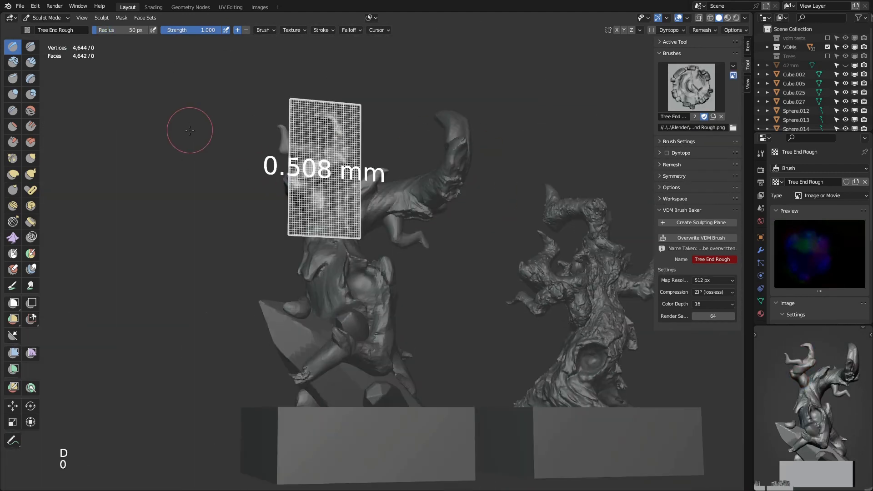
{"action": "mouse_move", "coordinate": [393, 324]}
{"action": "middle_mouse_down"}
{"action": "mouse_move", "coordinate": [321, 146]}
{"action": "mouse_move", "coordinate": [176, 119]}
{"action": "middle_mouse_up"}
- Remesh the second tree twice at adjusted voxel sizes, save, and zoom out to both trees
{"action": "key", "text": "r"}
{"action": "left_click", "coordinate": [282, 176]}
{"action": "key", "text": "ctrl+r"}
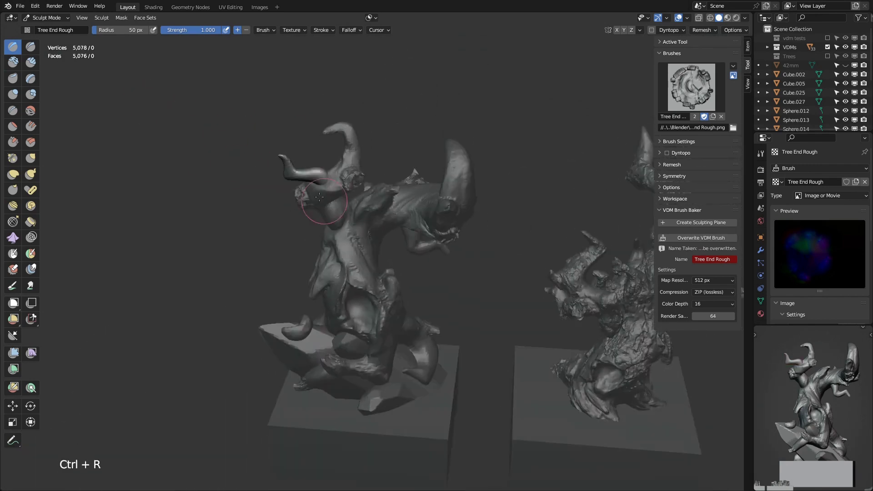
{"action": "mouse_move", "coordinate": [264, 152]}
{"action": "middle_mouse_down"}
{"action": "mouse_move", "coordinate": [282, 182]}
{"action": "mouse_move", "coordinate": [239, 151]}
{"action": "mouse_move", "coordinate": [415, 242]}
{"action": "mouse_move", "coordinate": [382, 225]}
{"action": "middle_mouse_up"}
{"action": "key", "text": "r"}
{"action": "key", "text": "ctrl+r"}
{"action": "key", "text": "ctrl+s"}
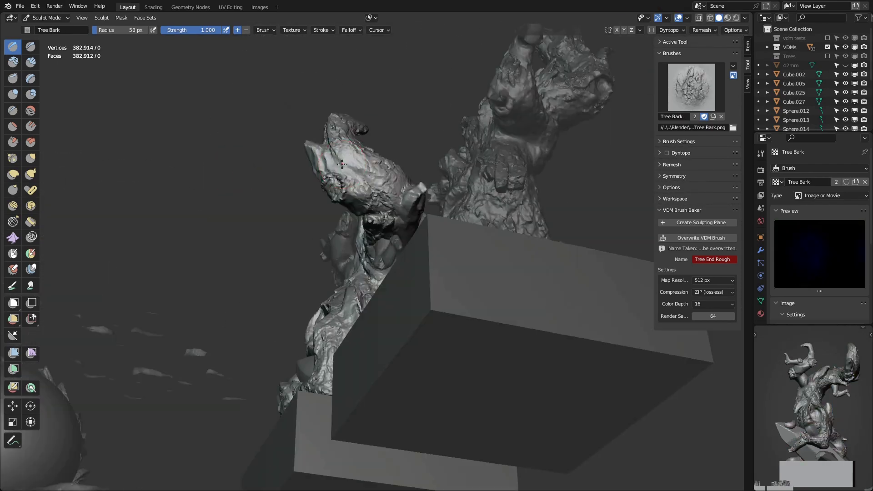
{"action": "middle_click_drag", "start_coordinate": [342, 163], "coordinate": [289, 145]}
{"action": "scroll", "coordinate": [288, 145], "scroll_direction": "up", "scroll_amount": 5}
- Orbit onto the second tree, save, remesh for more detail and pick the Tree Bark brush
{"action": "mouse_move", "coordinate": [282, 107]}
{"action": "middle_mouse_down"}
{"action": "mouse_move", "coordinate": [274, 140]}
{"action": "mouse_move", "coordinate": [411, 210]}
{"action": "mouse_move", "coordinate": [423, 249]}
{"action": "mouse_move", "coordinate": [341, 205]}
{"action": "middle_mouse_up"}
{"action": "scroll", "coordinate": [341, 205], "scroll_direction": "down", "scroll_amount": 5}
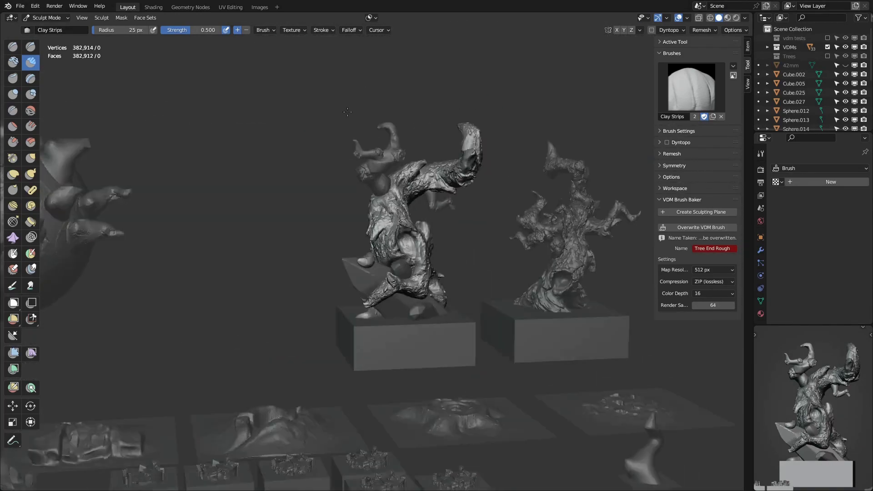
{"action": "key", "text": "ctrl+s"}
{"action": "scroll", "coordinate": [259, 140], "scroll_direction": "up", "scroll_amount": 3}
{"action": "key", "text": "d"}
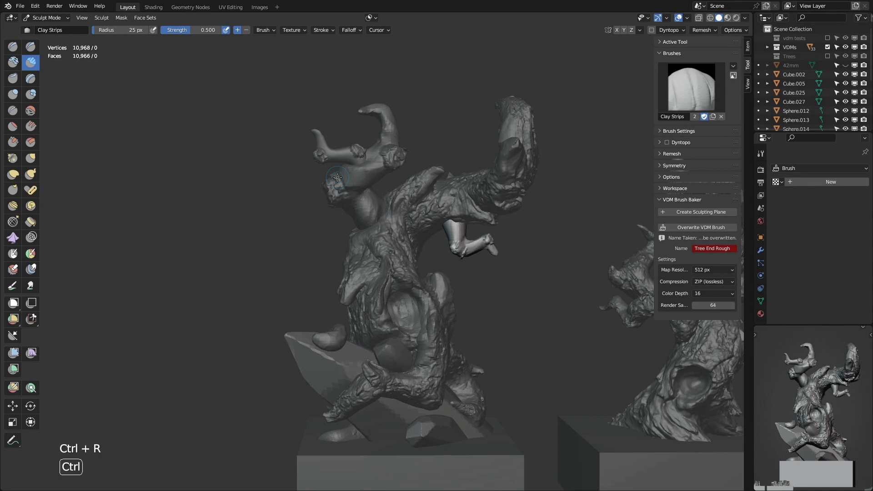
{"action": "key", "text": "x"}
{"action": "scroll", "coordinate": [354, 191], "scroll_direction": "up", "scroll_amount": 3}
{"action": "scroll", "coordinate": [478, 175], "scroll_direction": "down", "scroll_amount": 5}
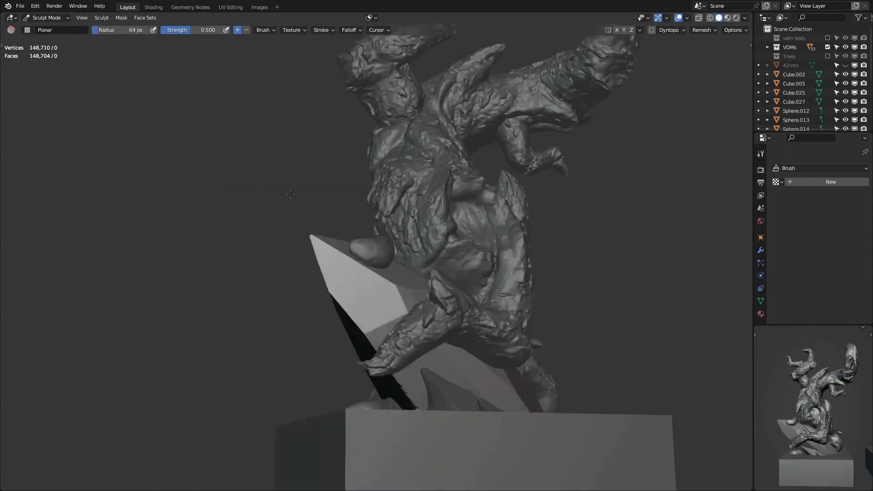
- Save the file, leave sculpting and frame the whole sculpture in view
{"action": "key", "text": "ctrl+s"}
{"action": "key", "text": "o"}
{"action": "key", "text": "Home"}
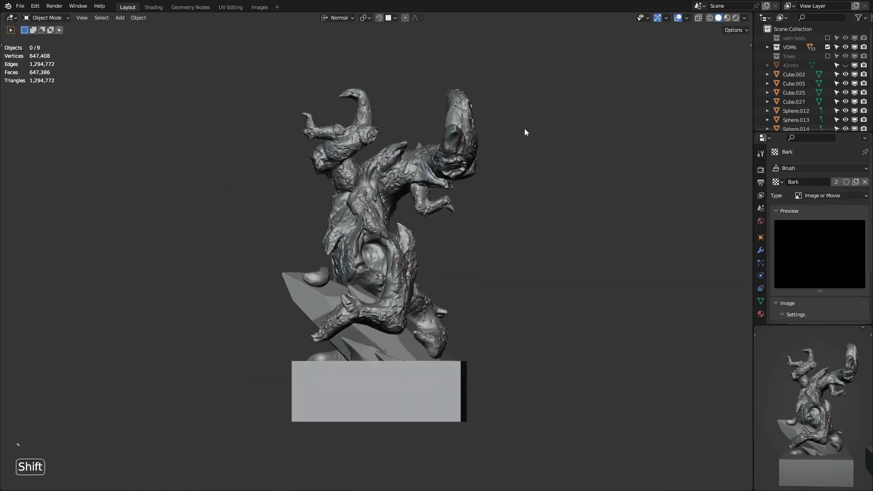
- Return to Sculpt Mode with a larger-radius Snake Hook brush
{"action": "key", "text": "o"}
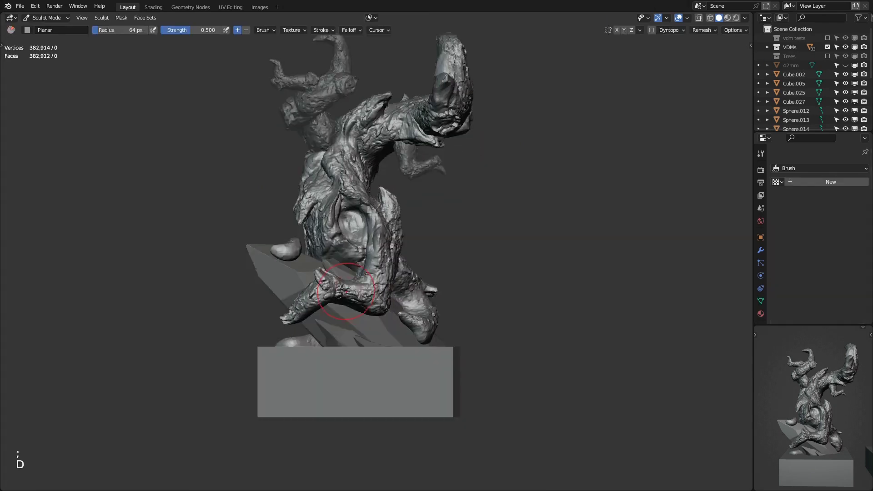
{"action": "scroll", "coordinate": [316, 242], "scroll_direction": "up", "scroll_amount": 4}
{"action": "key", "text": "d"}
{"action": "key", "text": "k"}
{"action": "key", "text": "bracketright"}
{"action": "key", "text": "bracketright"}
{"action": "key", "text": "bracketright"}
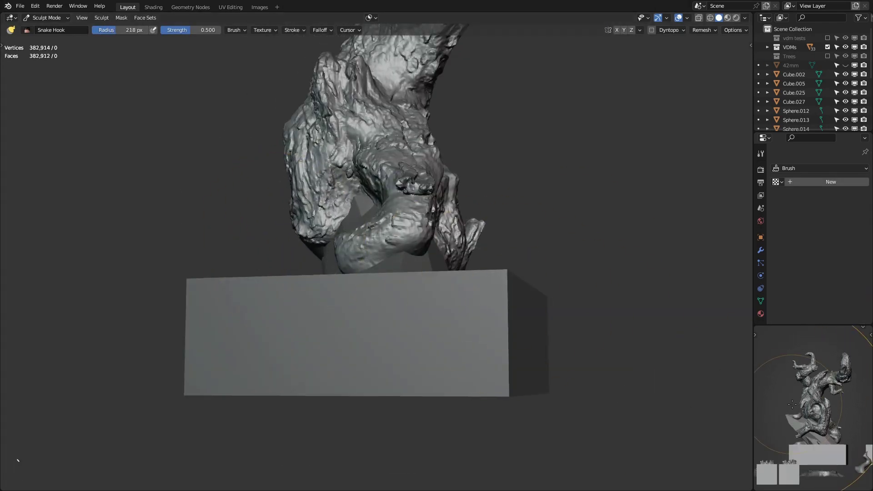